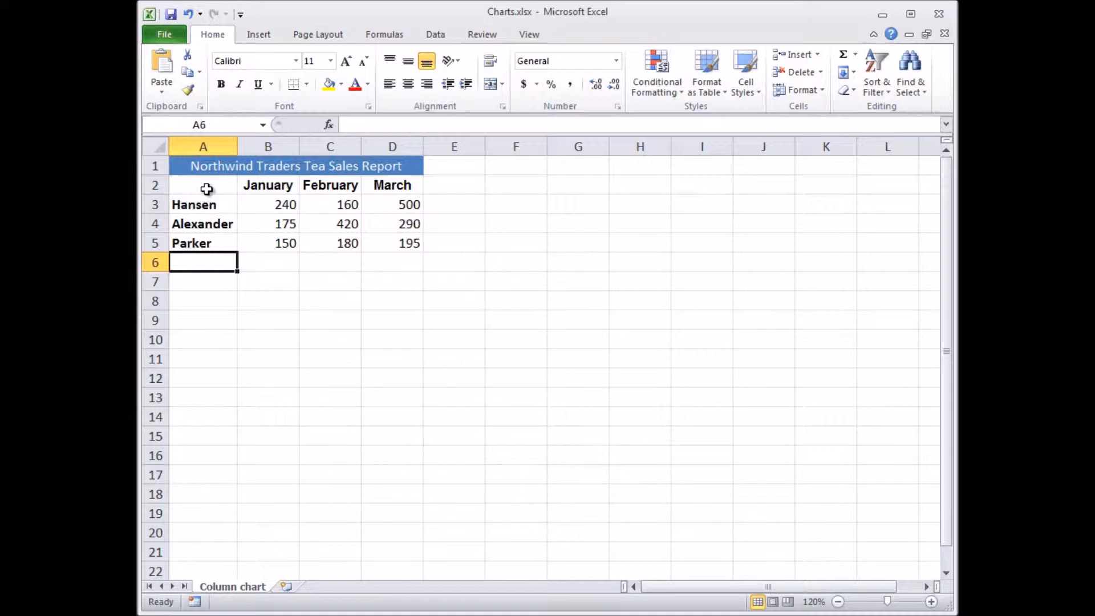
Insert a 2-D clustered column chart from the sales data in A2:D5
left_click_drag(206, 188, 384, 240)
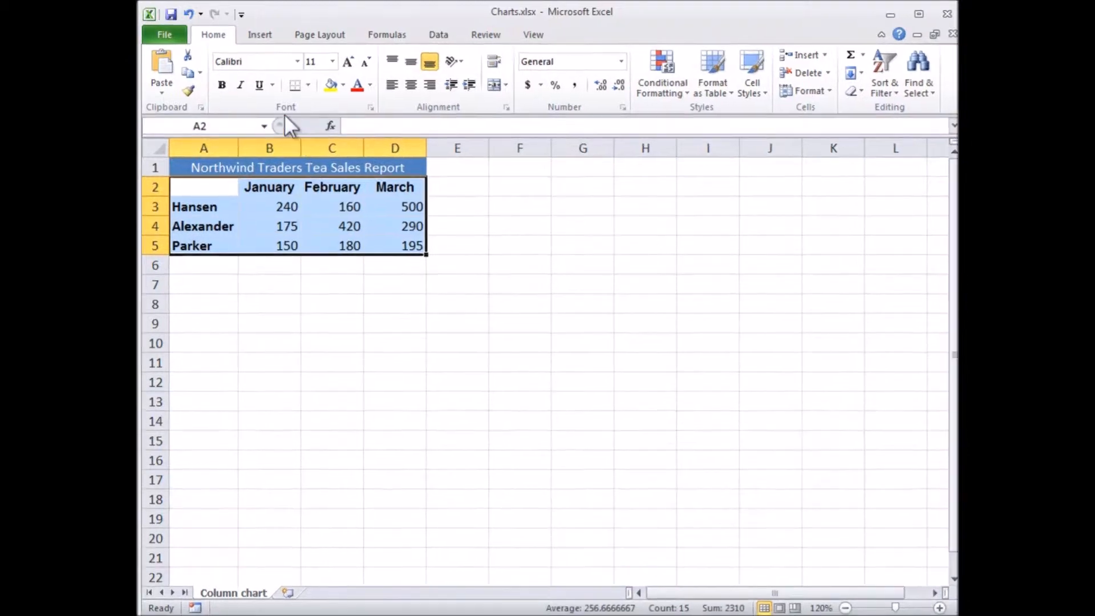
left_click(278, 41)
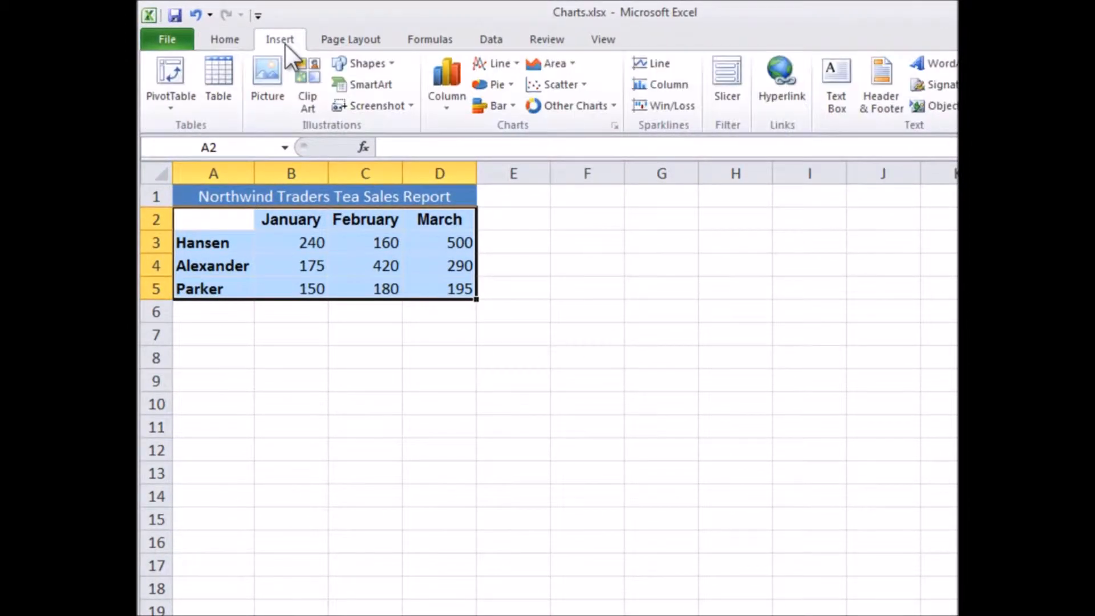
left_click(453, 107)
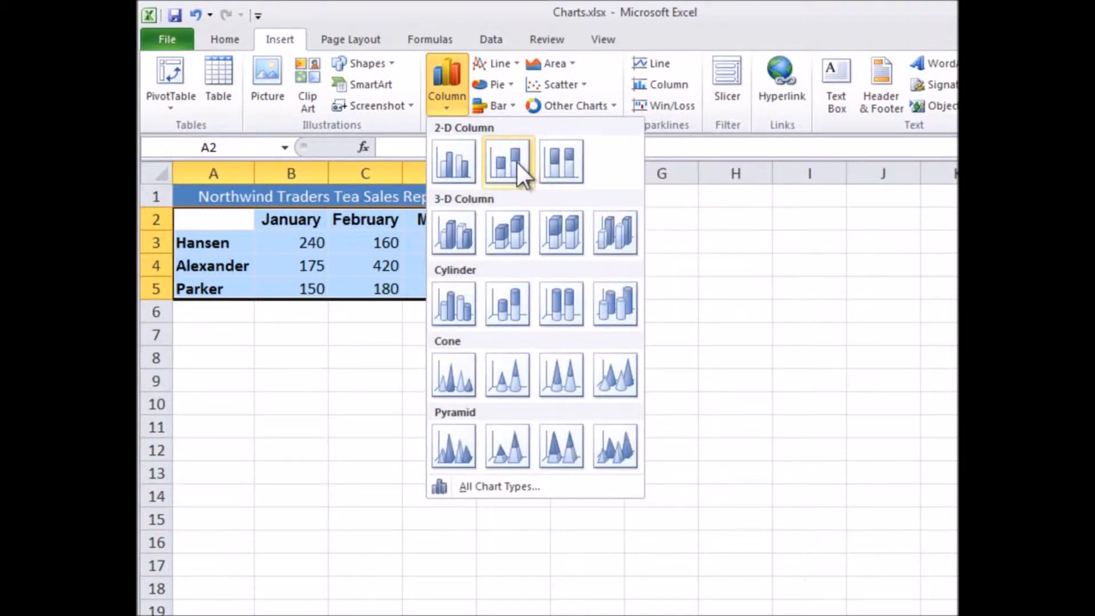
left_click(453, 163)
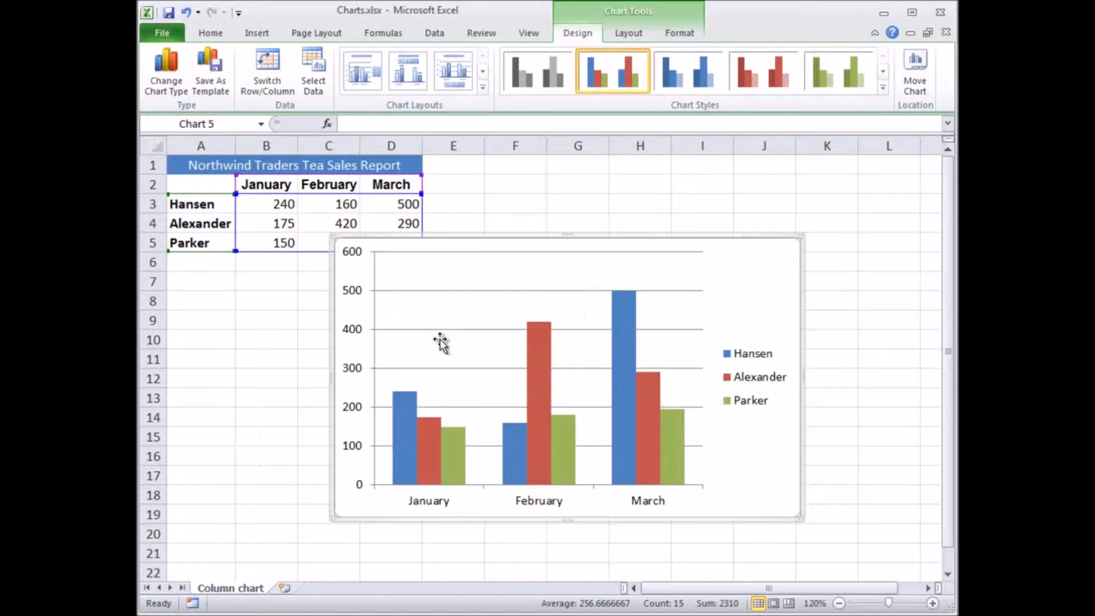
Move the chart down below the data table so it does not cover the sales figures
mouse_move(407, 422)
mouse_move(540, 410)
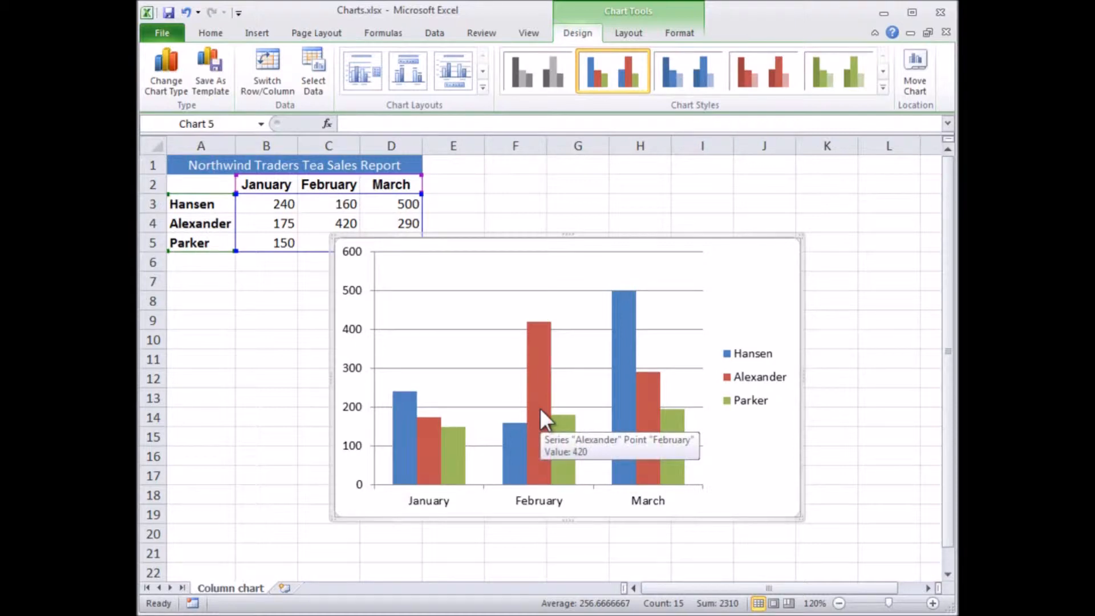
mouse_move(619, 403)
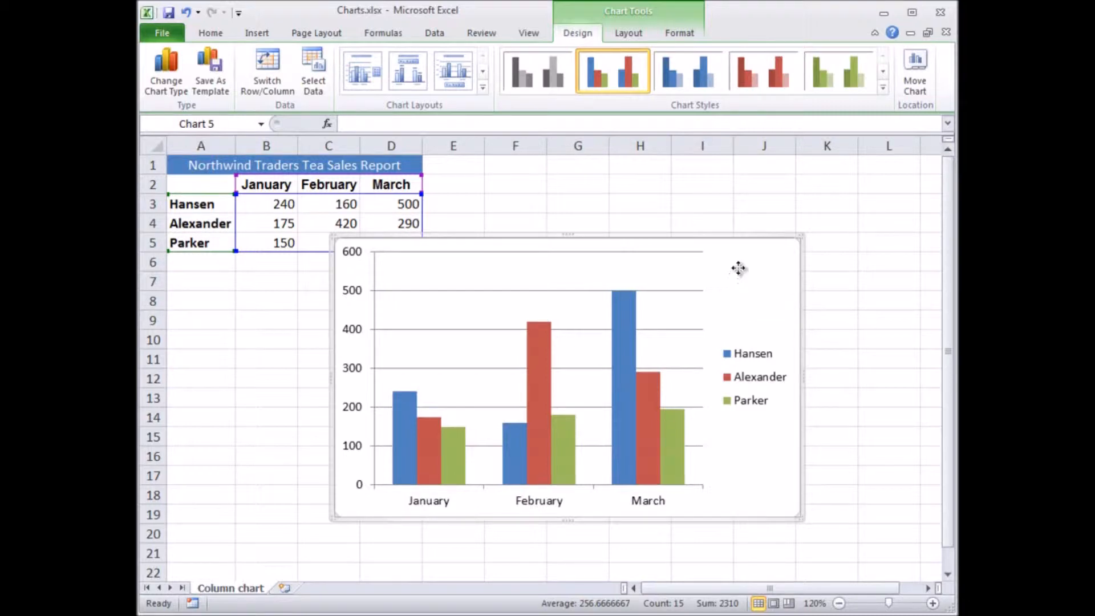
left_click_drag(737, 268, 734, 316)
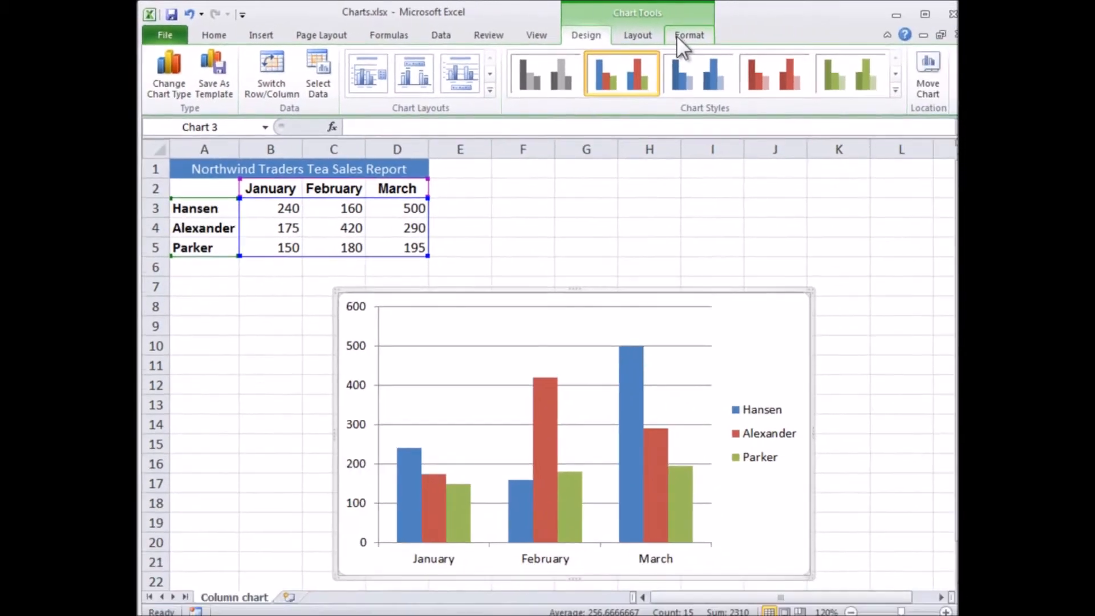
Deselect the chart by selecting cell G3, and select the whole chart again
left_click(602, 203)
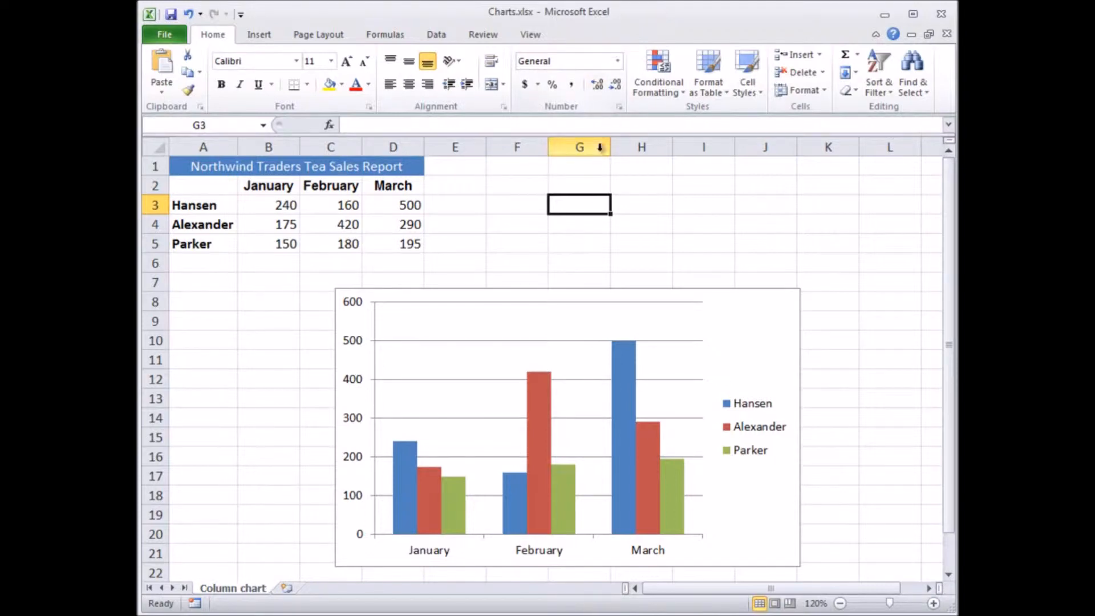
left_click(624, 319)
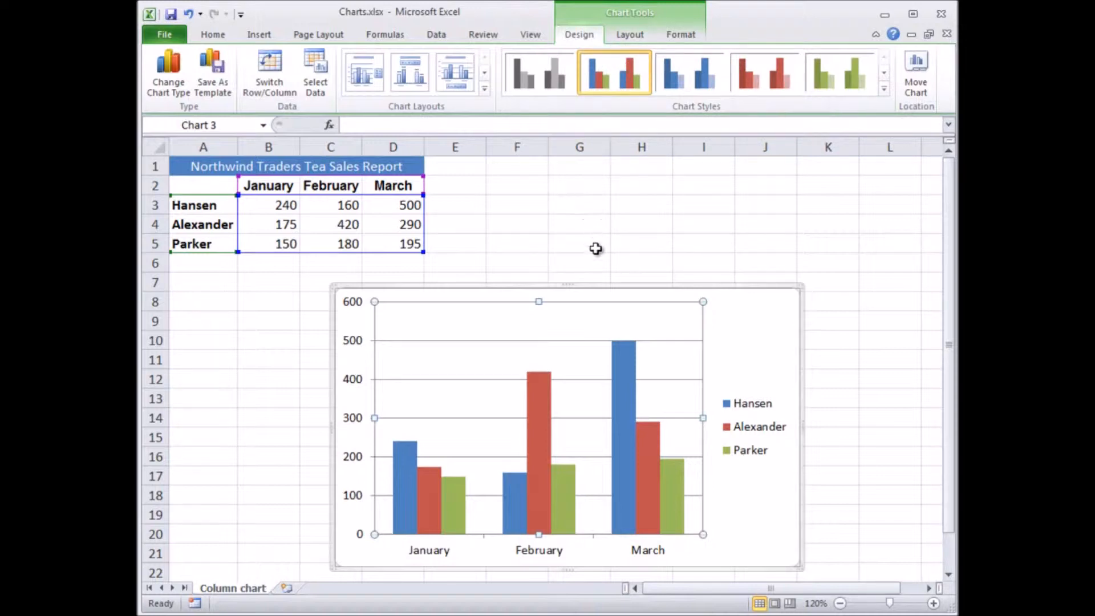
left_click(725, 325)
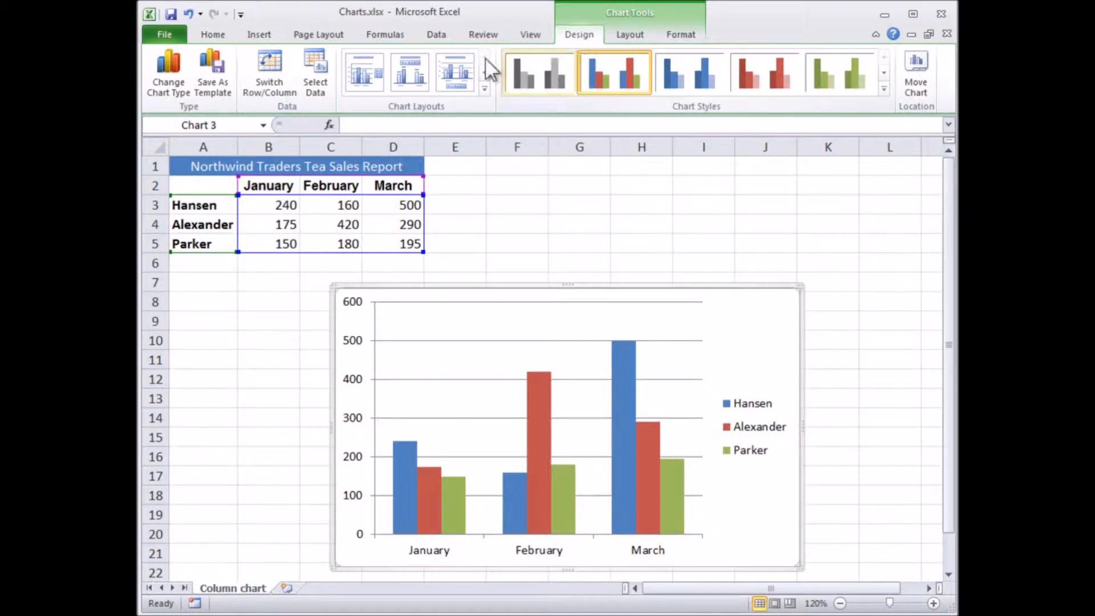
Change the chart type to a clustered cylinder chart
left_click(174, 87)
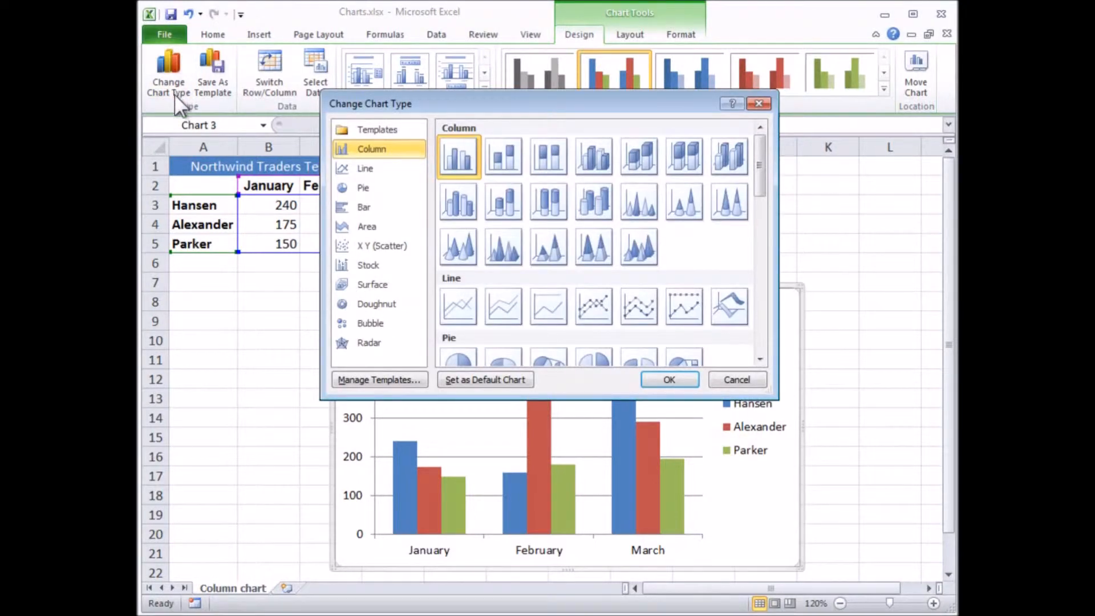
left_click(459, 203)
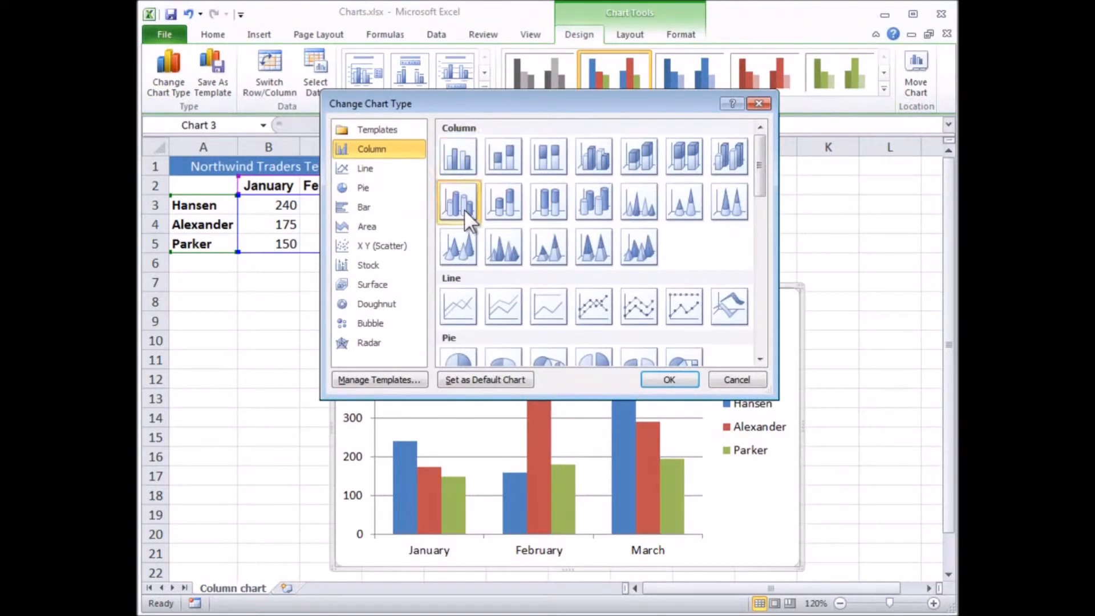
left_click(667, 380)
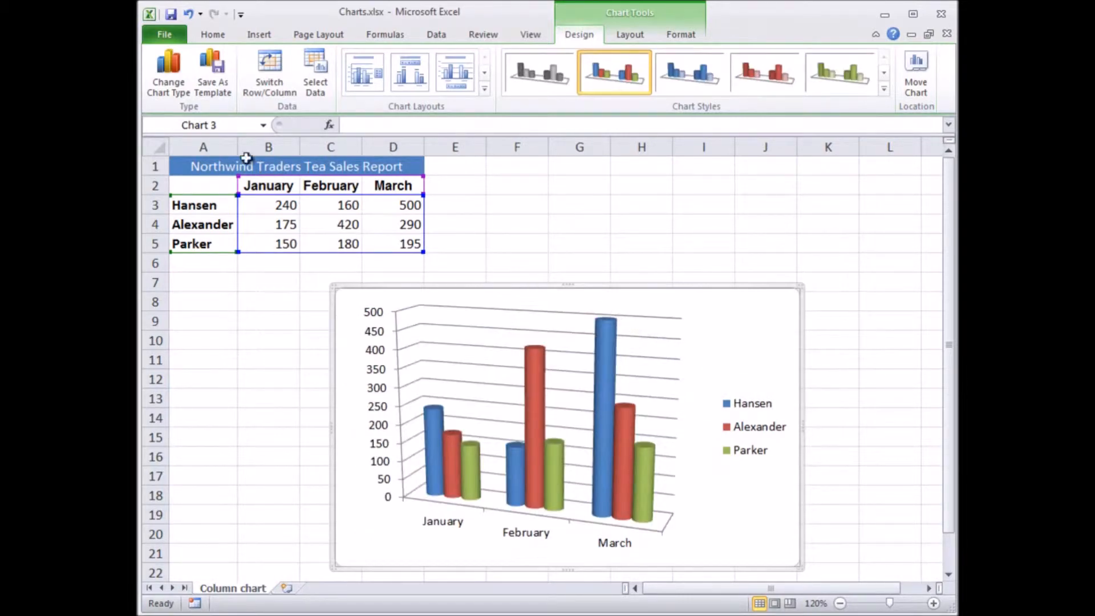
Change the chart type back to a 2-D clustered column chart
left_click(175, 97)
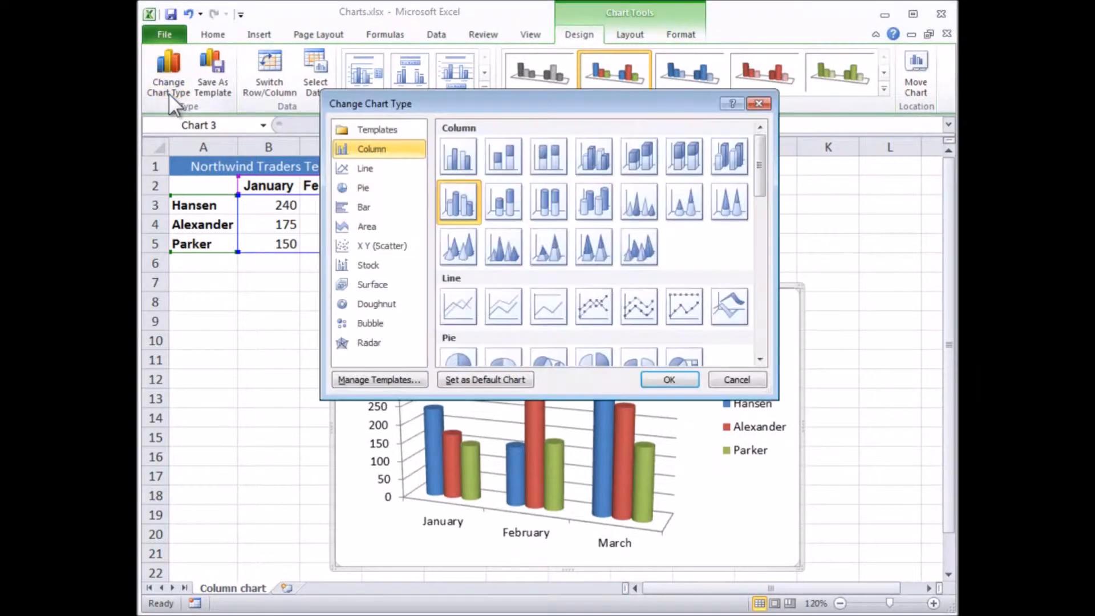
left_click(457, 164)
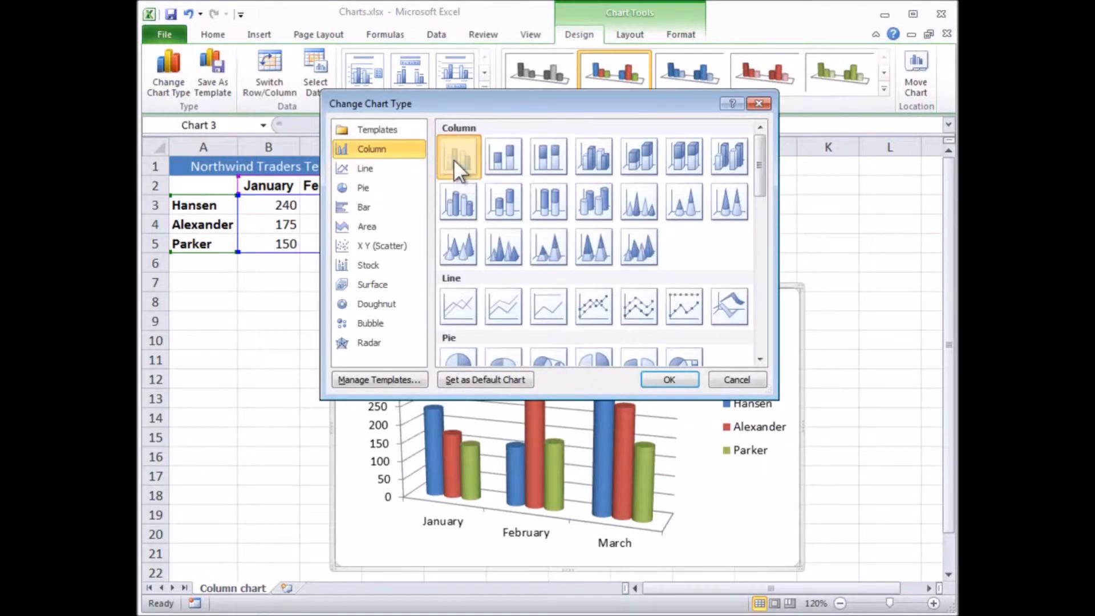
left_click(669, 380)
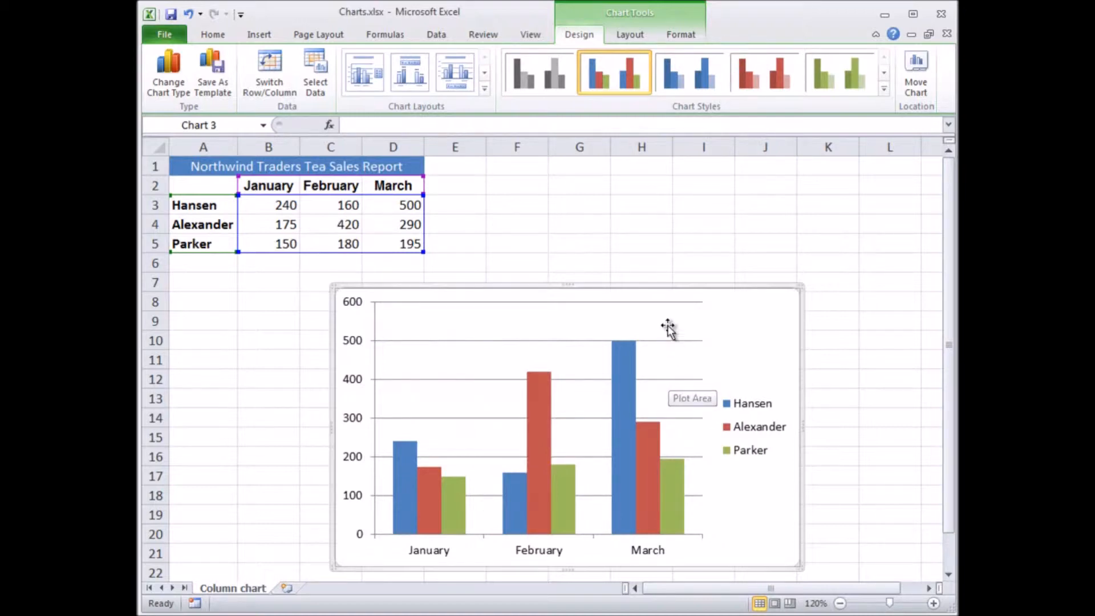
left_click(658, 244)
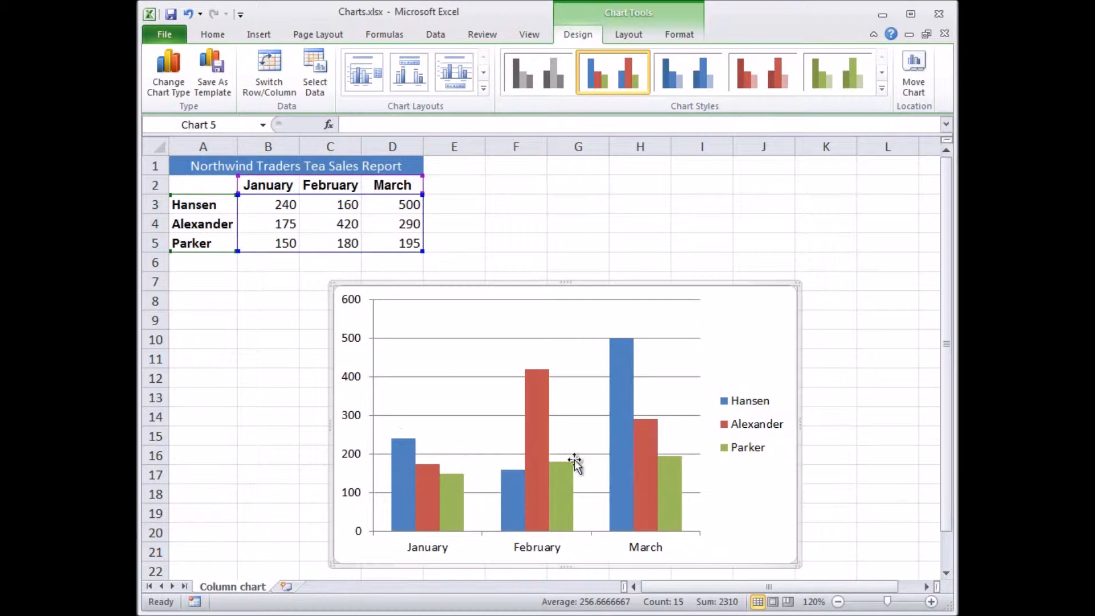
Set the January sales figure in cell B4 to 700
mouse_move(622, 464)
left_click(265, 228)
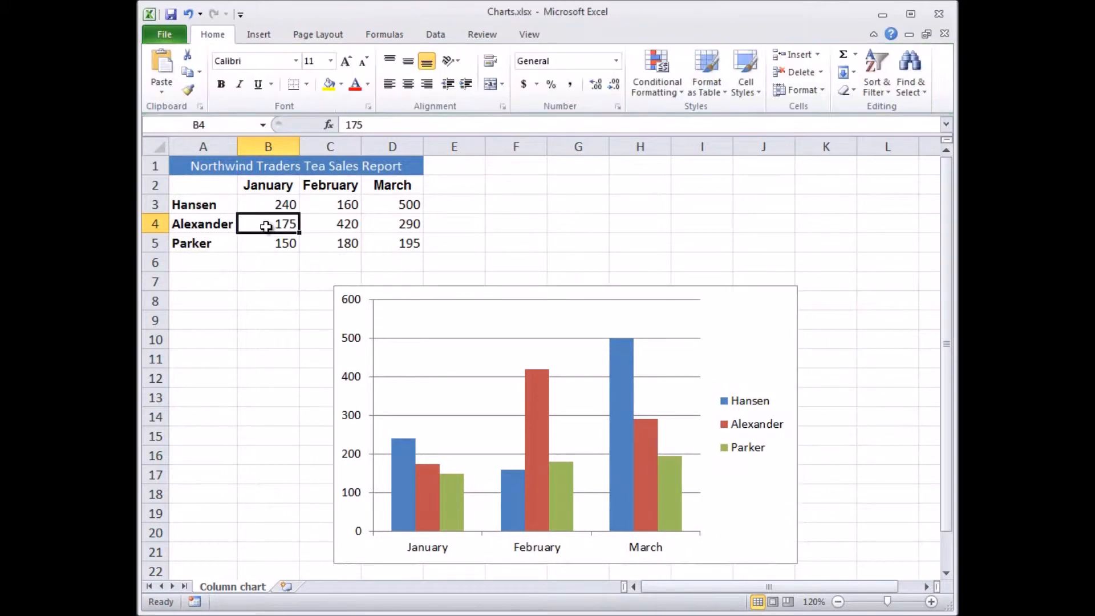
type("700")
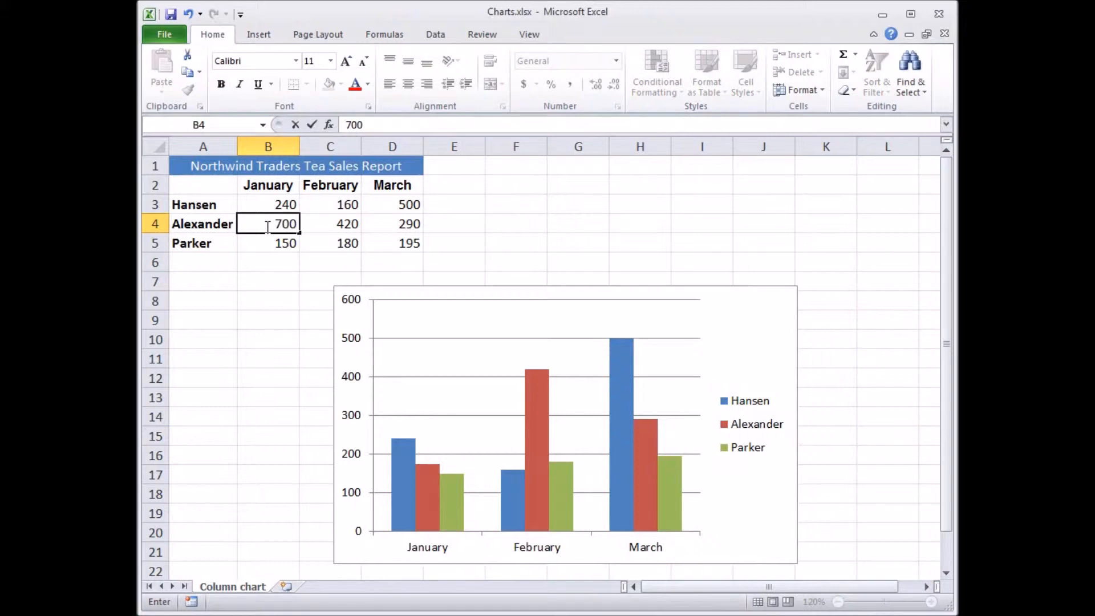
key("Return")
key("Down")
key("Down")
key("Down")
key("Down")
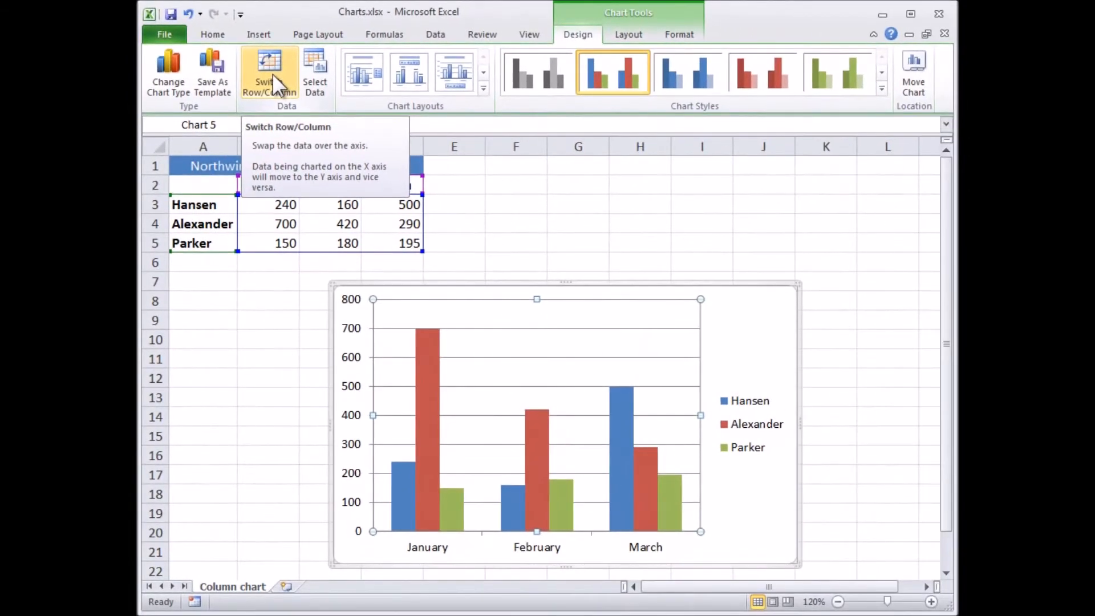
Switch the chart's rows and columns, and switch them back to months on the horizontal axis
left_click(272, 73)
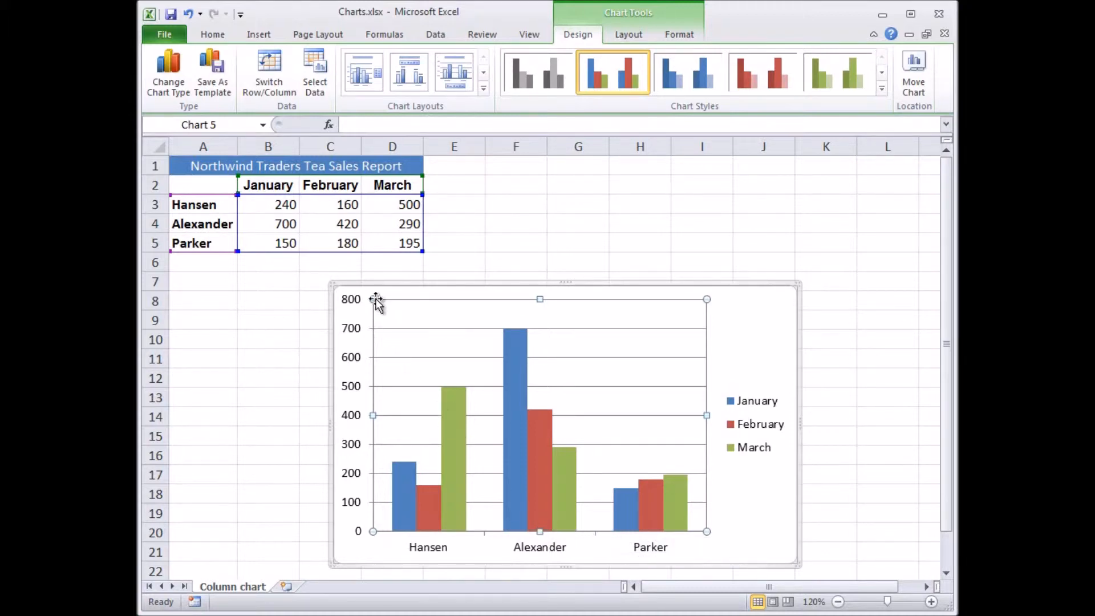
left_click(276, 91)
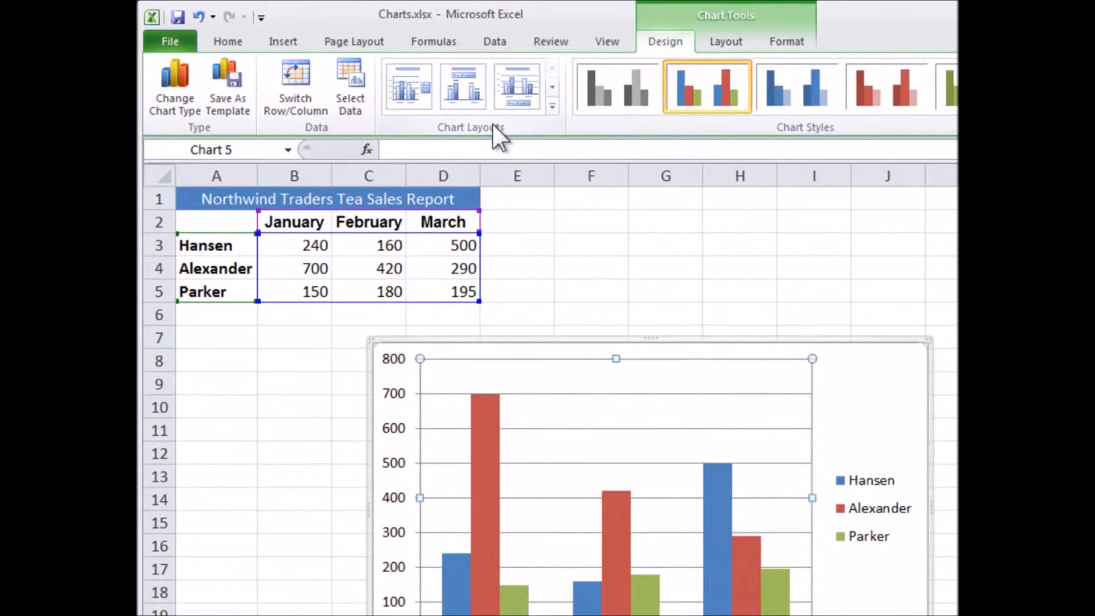
Apply Layout 9 to the chart and replace the chart title placeholder with "Northwind Traders Tea"
left_click(550, 105)
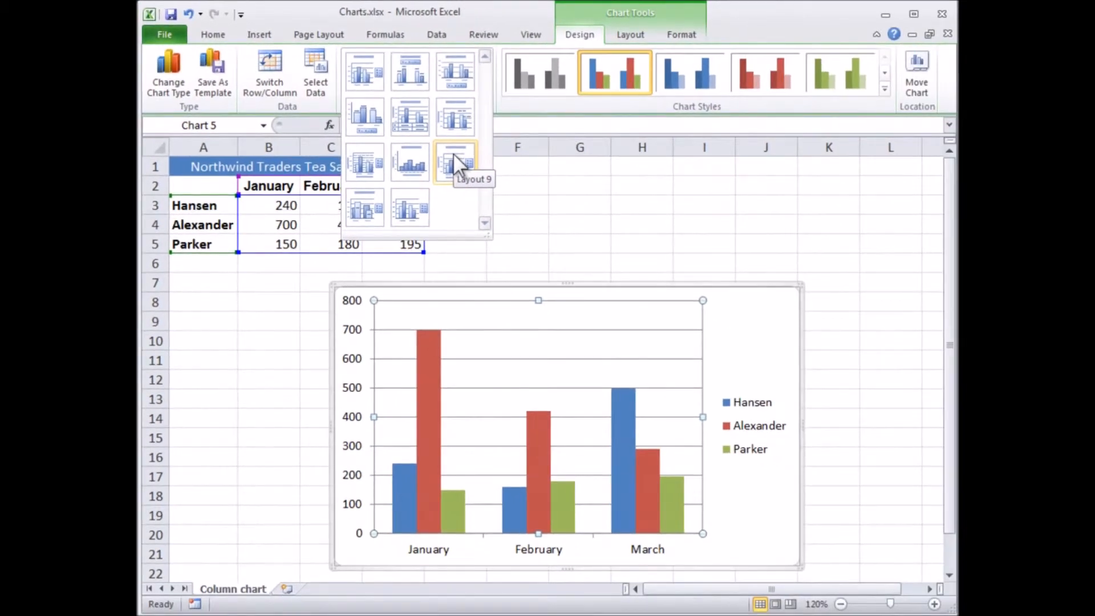
left_click(454, 154)
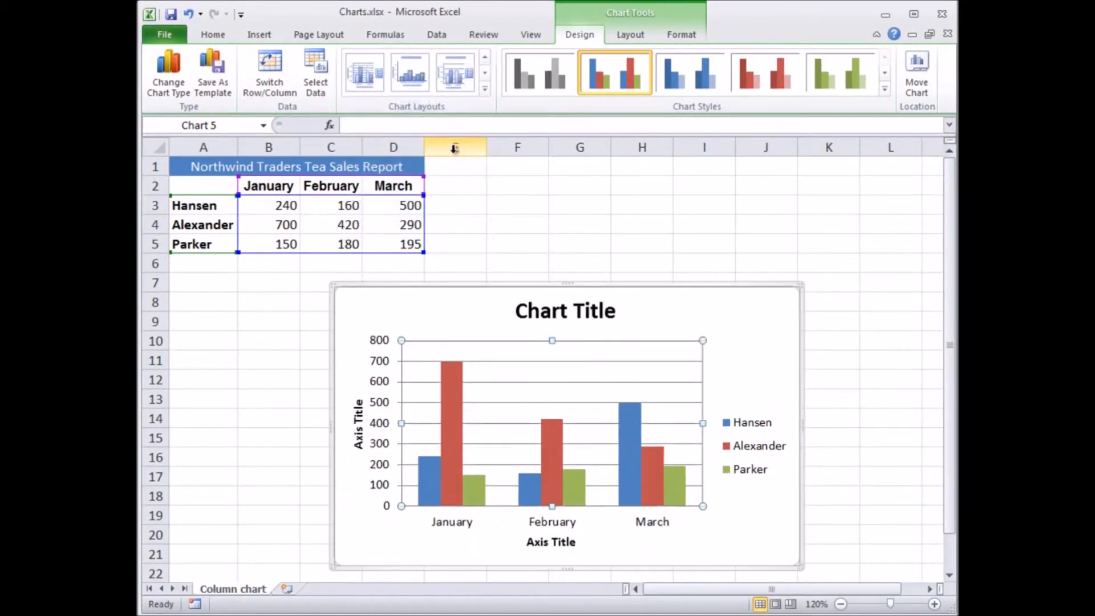
left_click(612, 316)
left_click_drag(618, 311, 515, 311)
type("Nor")
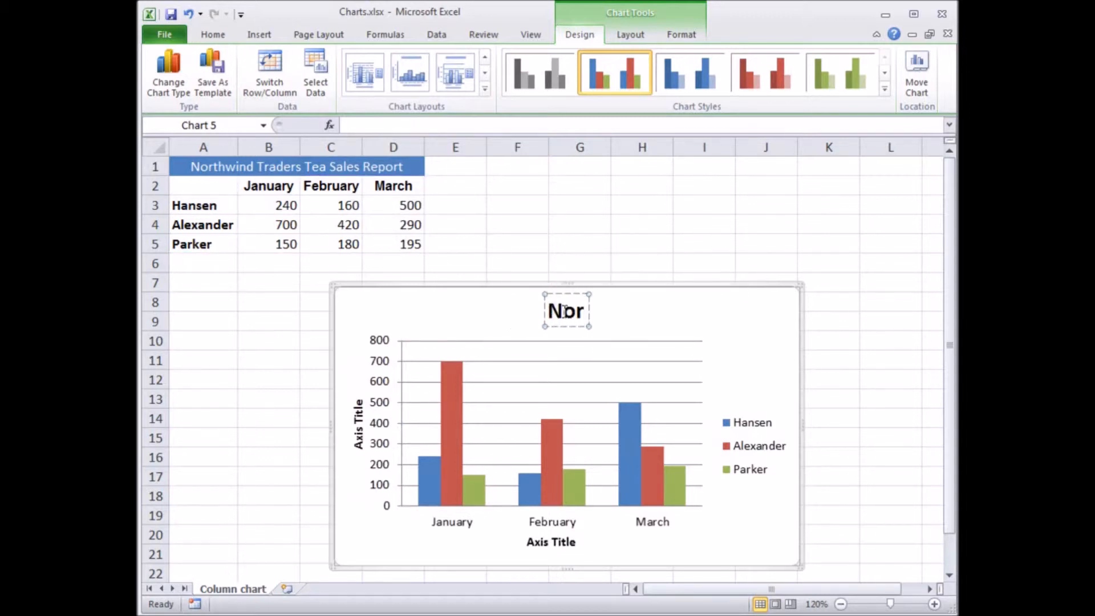
type("thwind Trander")
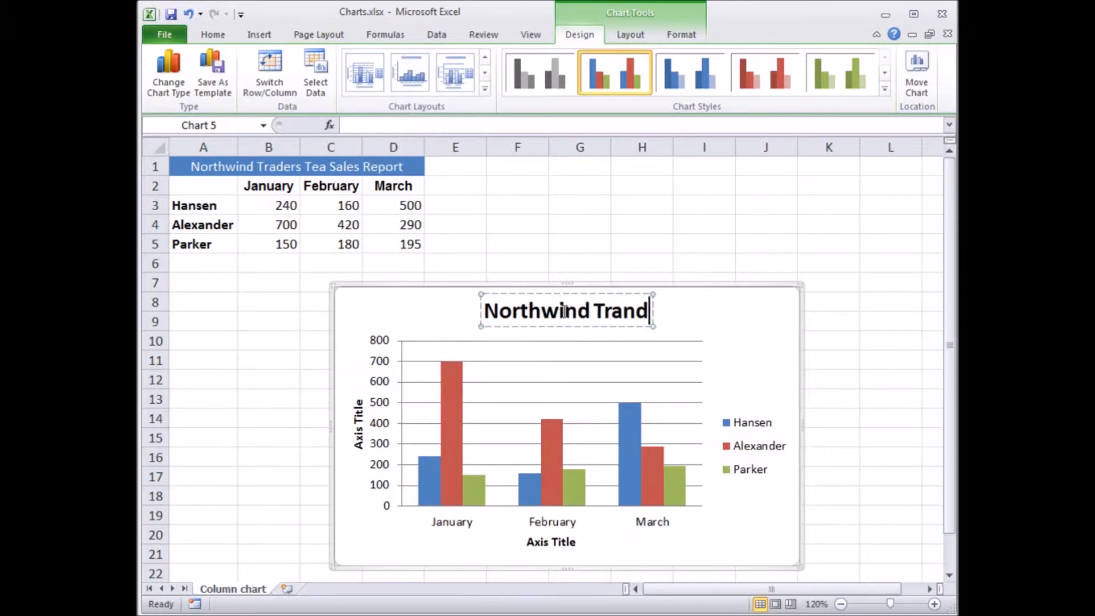
key("BackSpace")
key("BackSpace")
key("BackSpace")
key("BackSpace")
type("ders Tea")
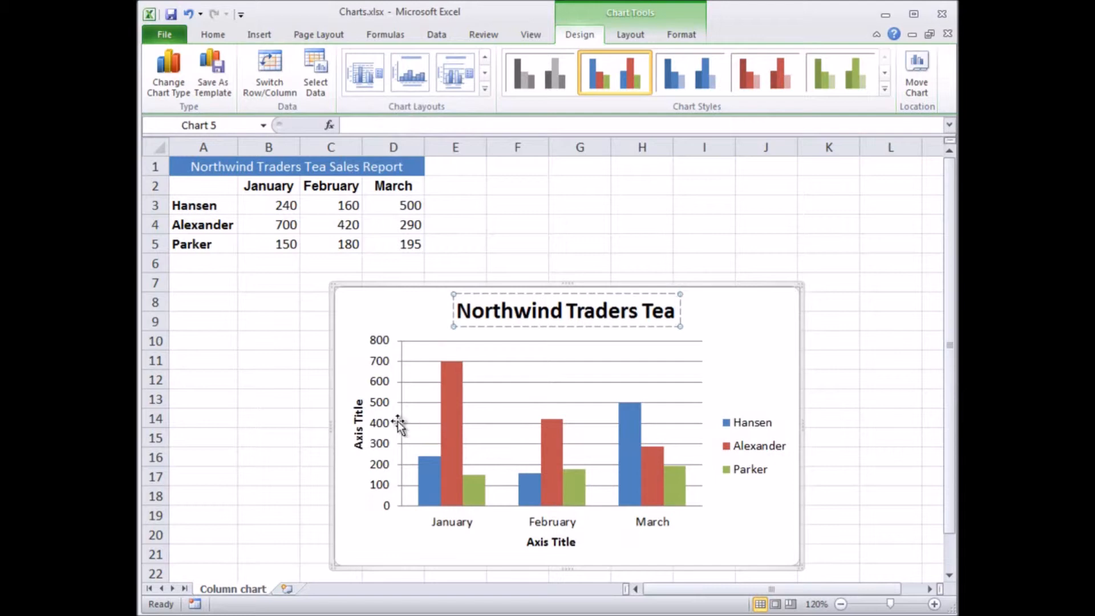
Replace the vertical axis title placeholder with "Cases Sold"
left_click(359, 442)
left_click_drag(358, 448, 358, 400)
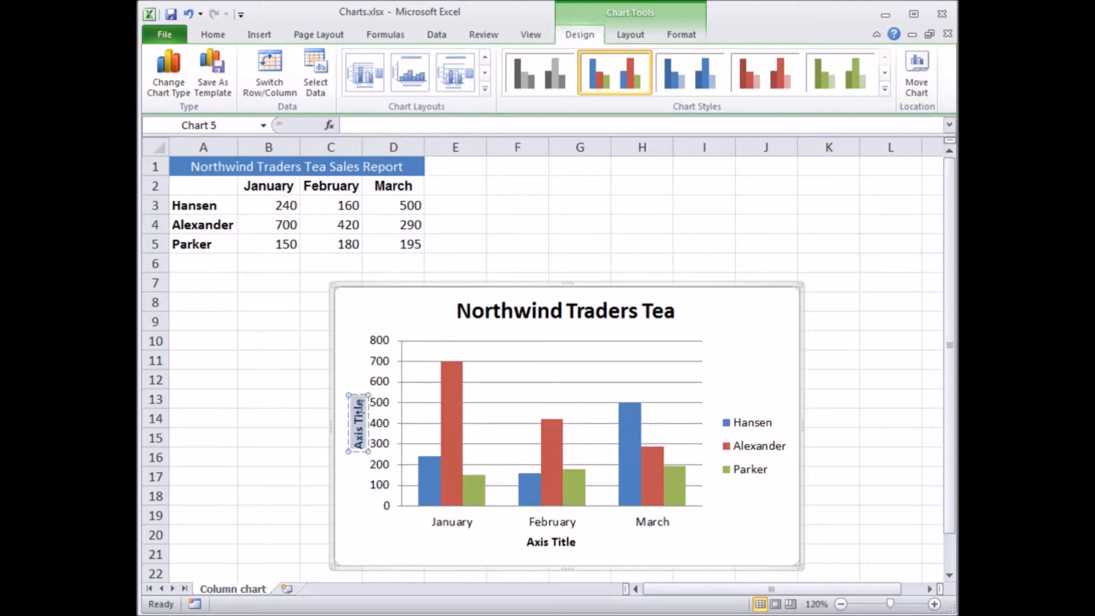
type("Cases SOld")
key("BackSpace")
key("BackSpace")
key("BackSpace")
type("old")
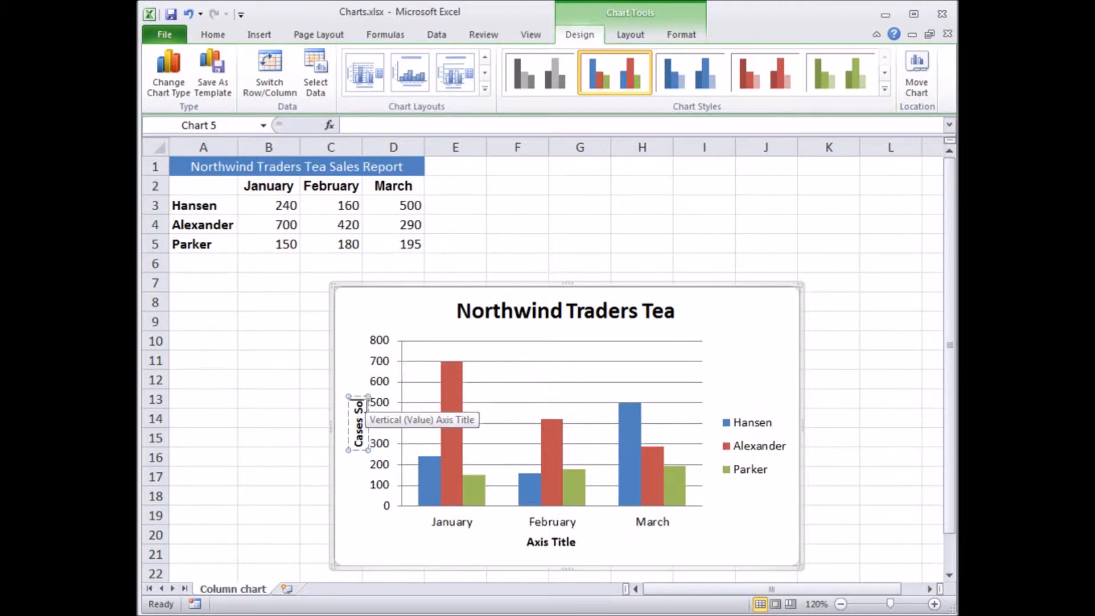
Replace the horizontal axis title placeholder with "First Quarter Sales"
left_click(546, 542)
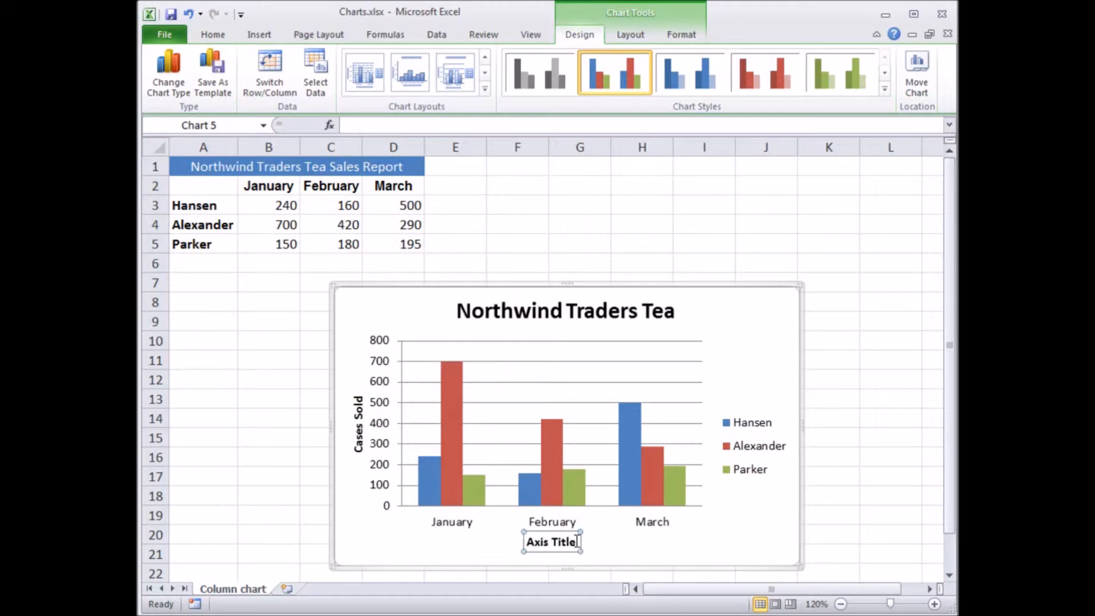
left_click_drag(575, 541, 539, 541)
type("First Qu")
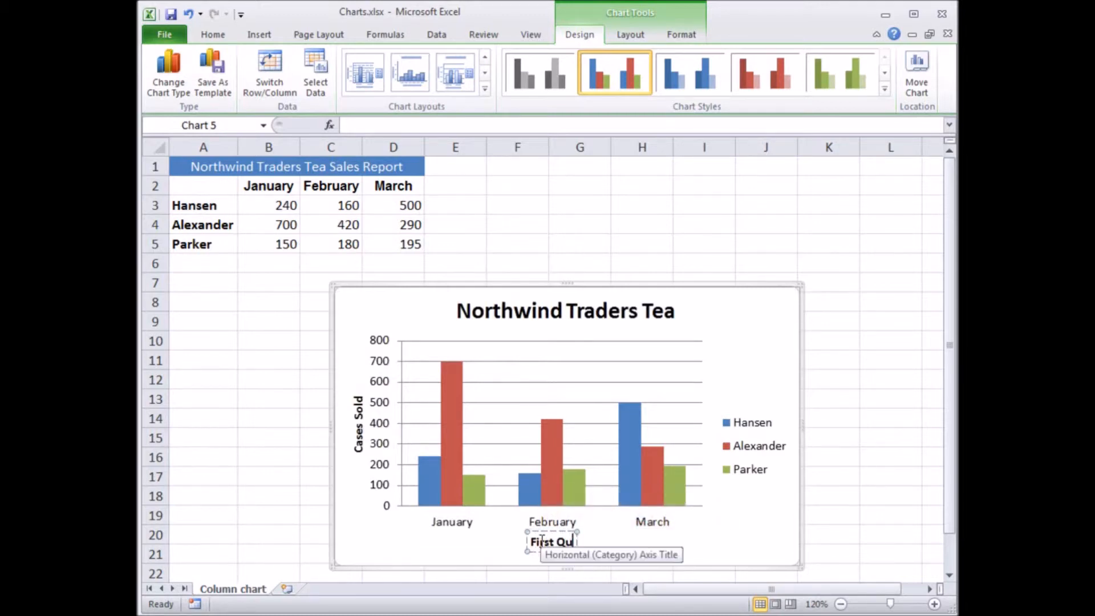
type("arter Sales")
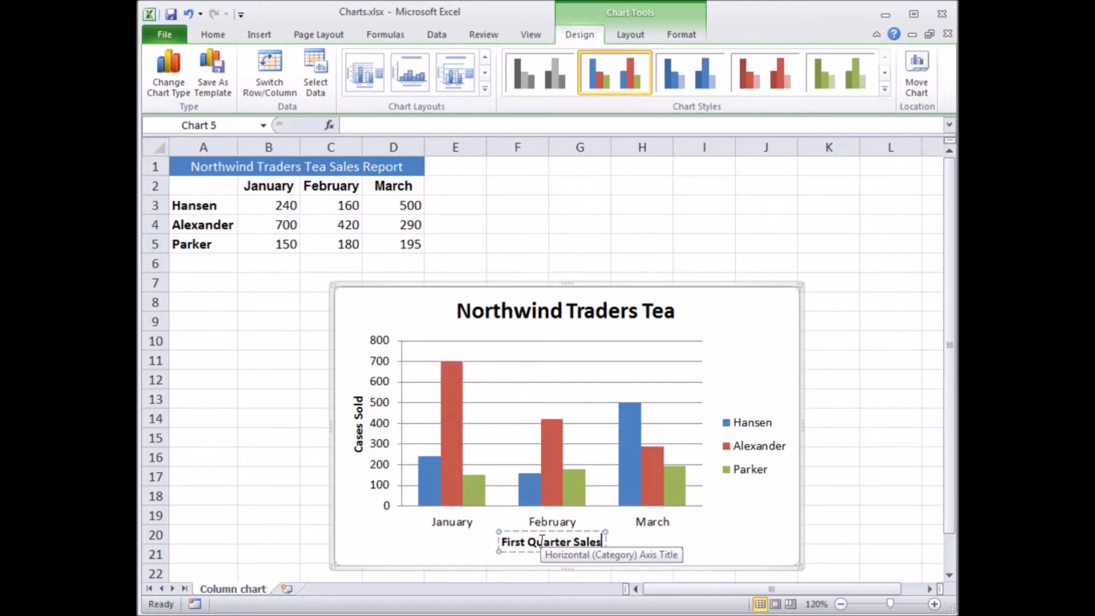
left_click(630, 550)
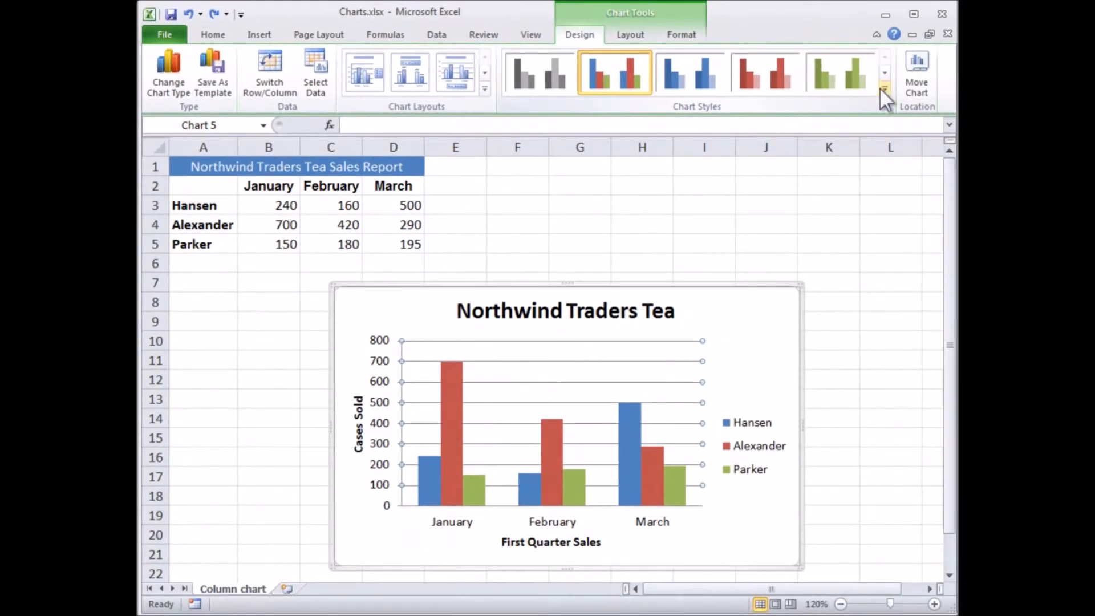
Apply the multicolour chart style with glossy, bevelled columns on a white background
left_click(885, 90)
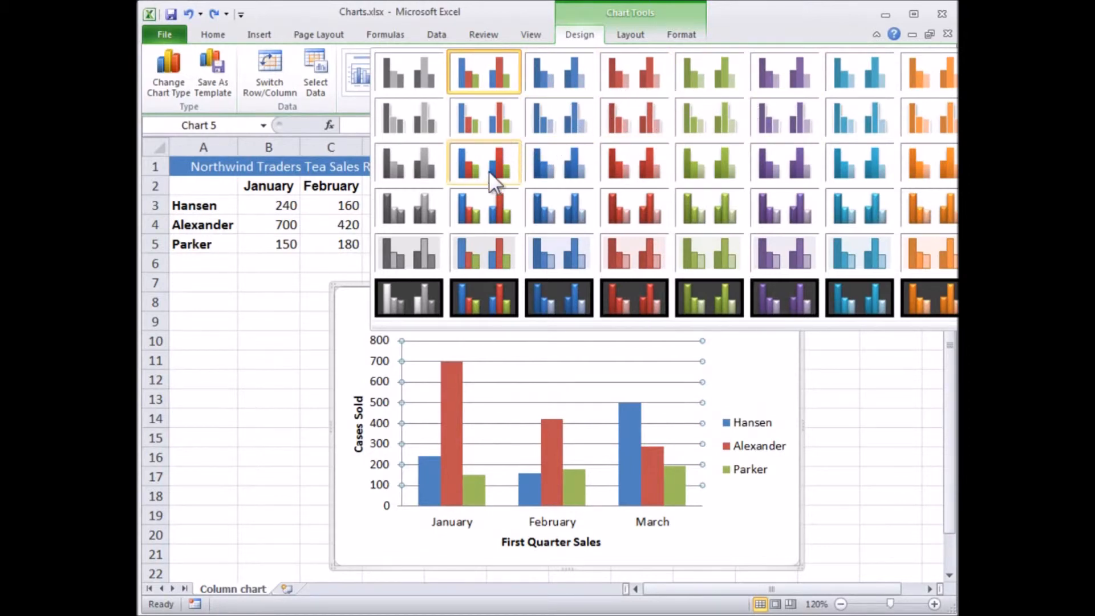
left_click(488, 213)
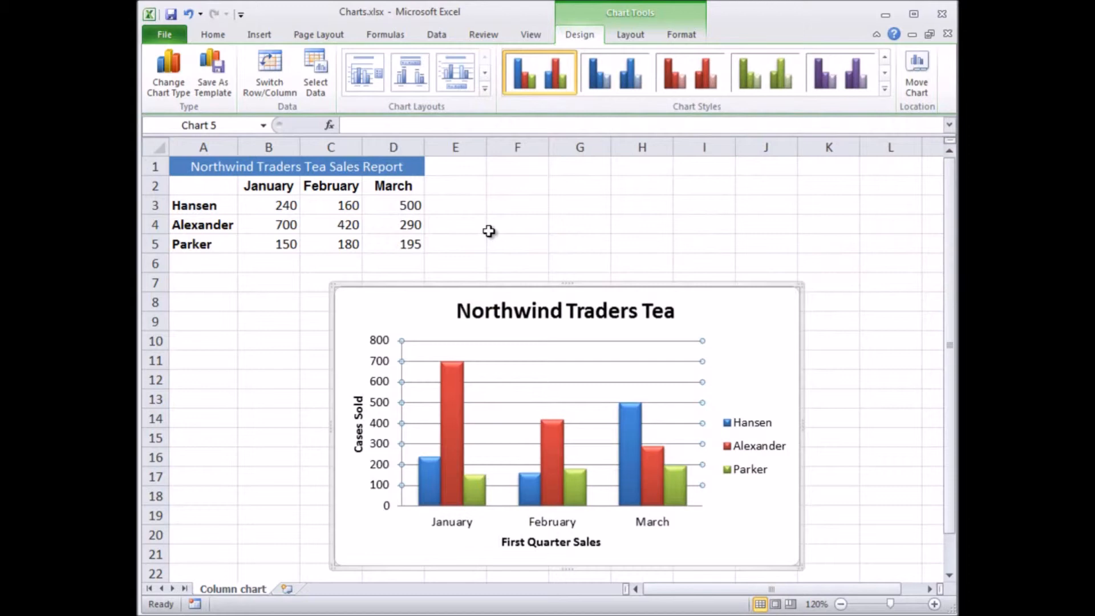
Set the text fill of the chart title "Northwind Traders Tea" to the darkest orange theme colour
left_click(567, 308)
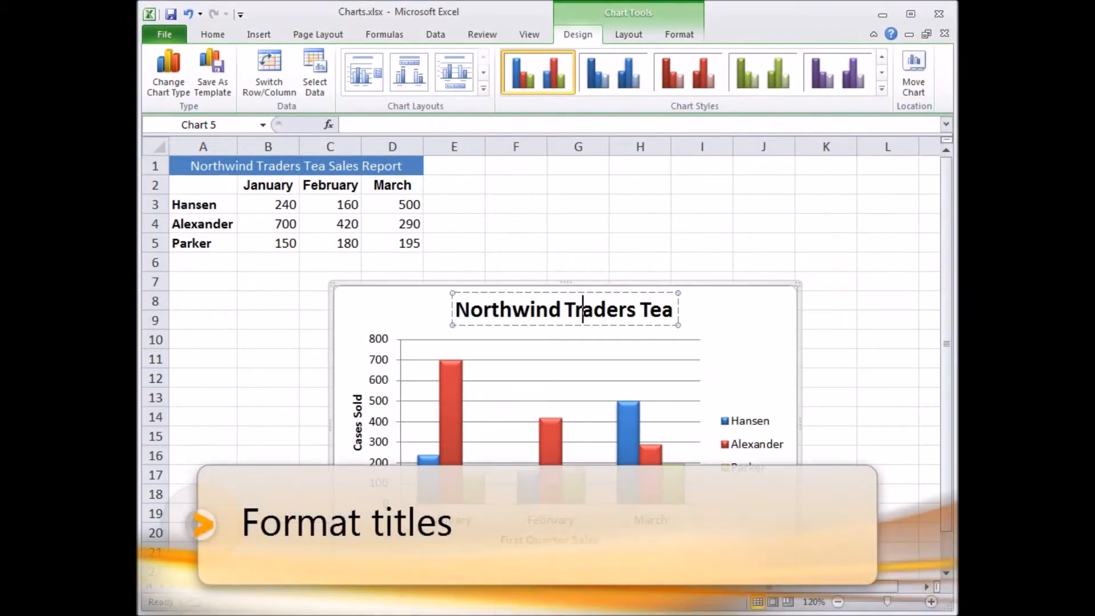
left_click(583, 310)
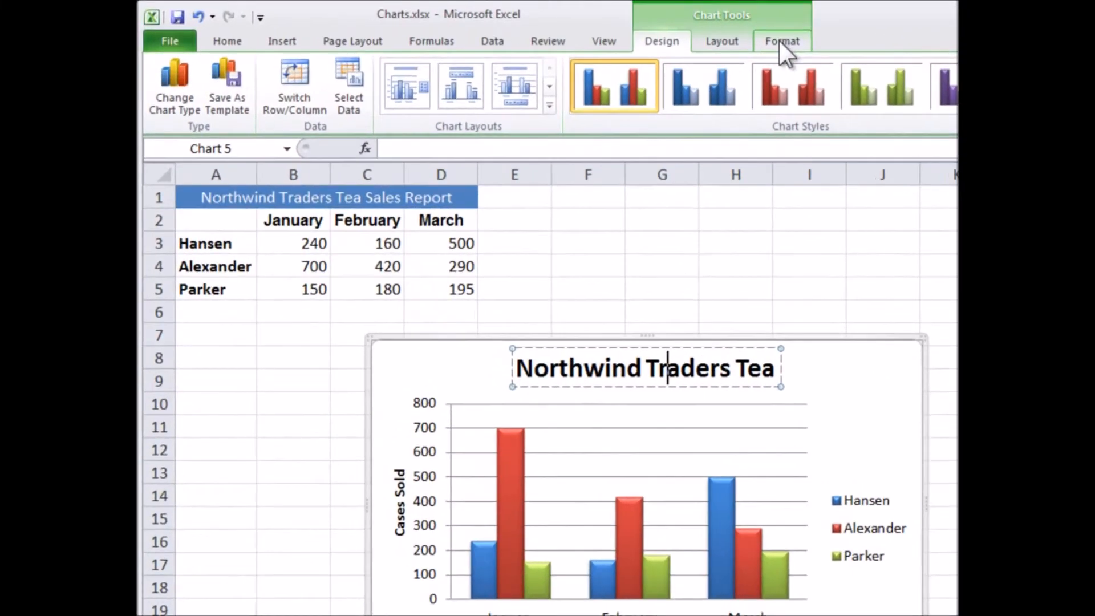
left_click(679, 34)
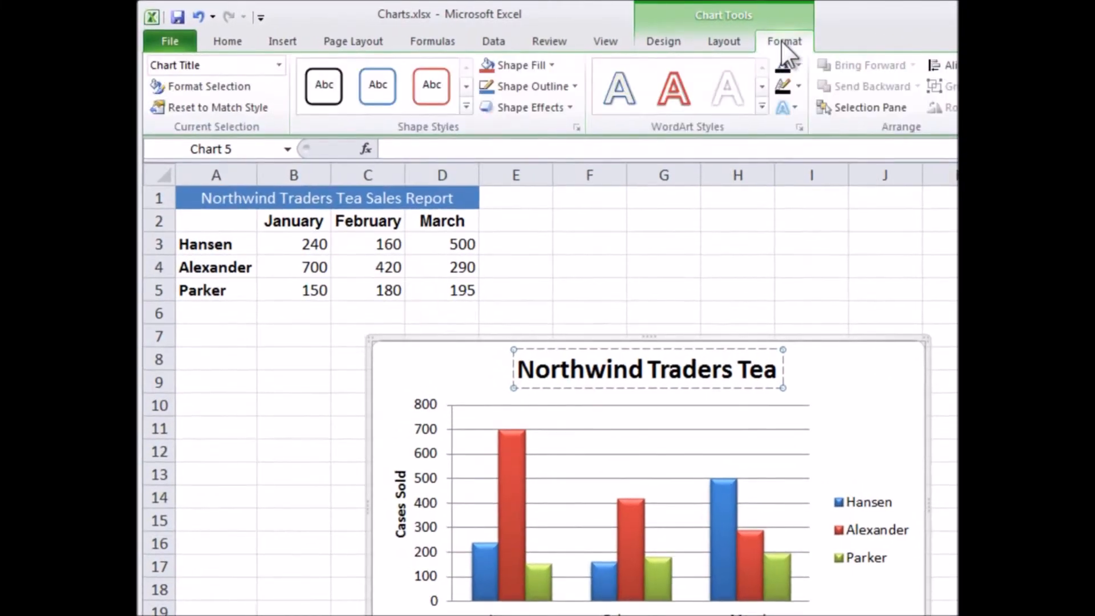
left_click_drag(778, 369, 569, 373)
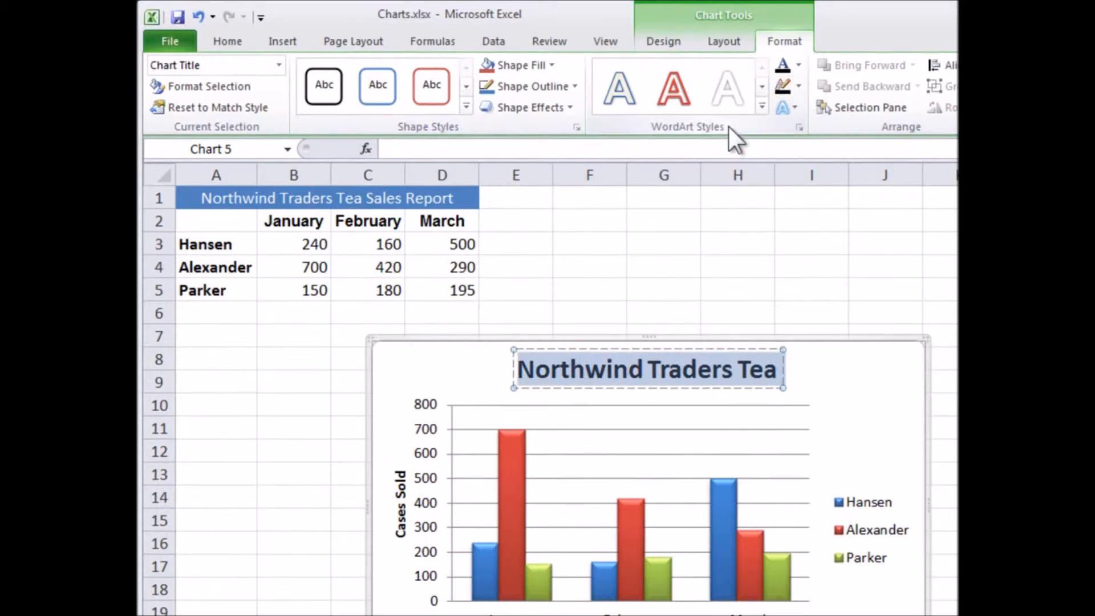
left_click(798, 66)
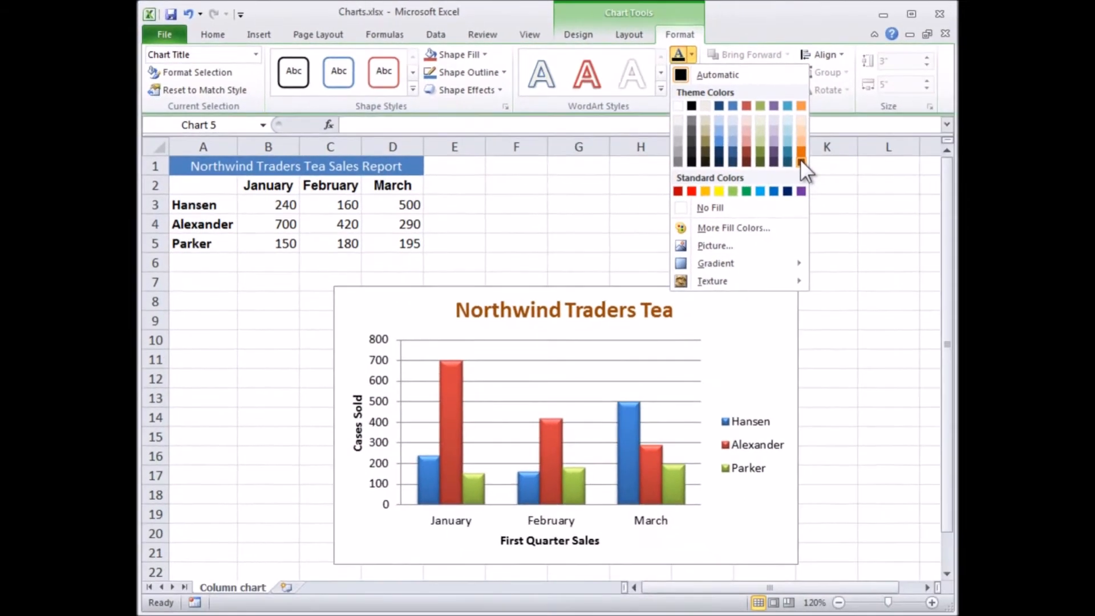
left_click(928, 192)
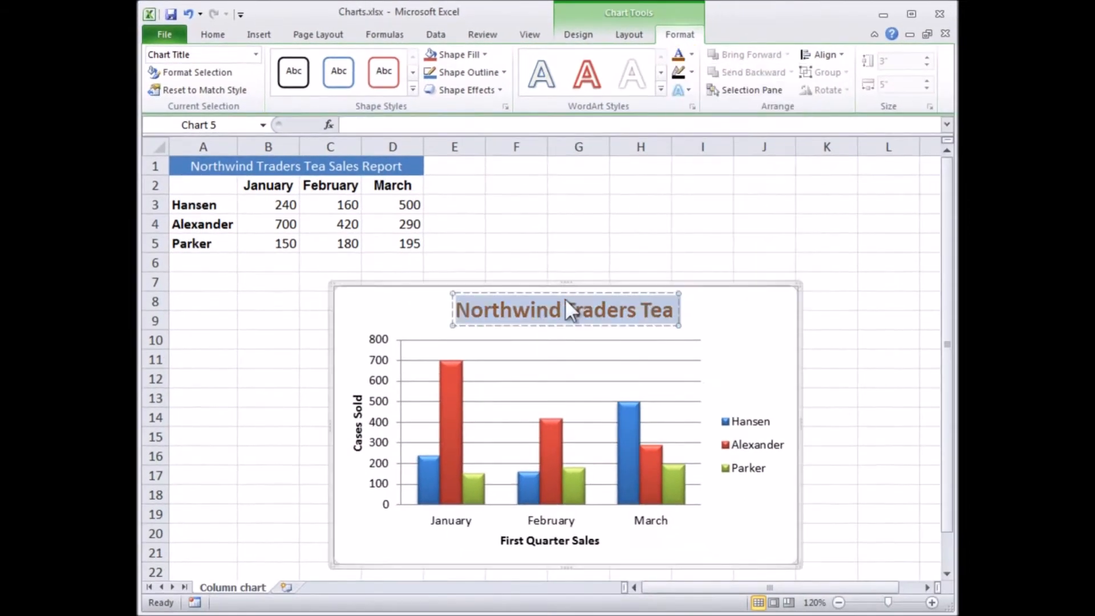
Set the text fill of the "Cases Sold" and "First Quarter Sales" axis titles to the darkest orange theme colour
left_click(358, 396)
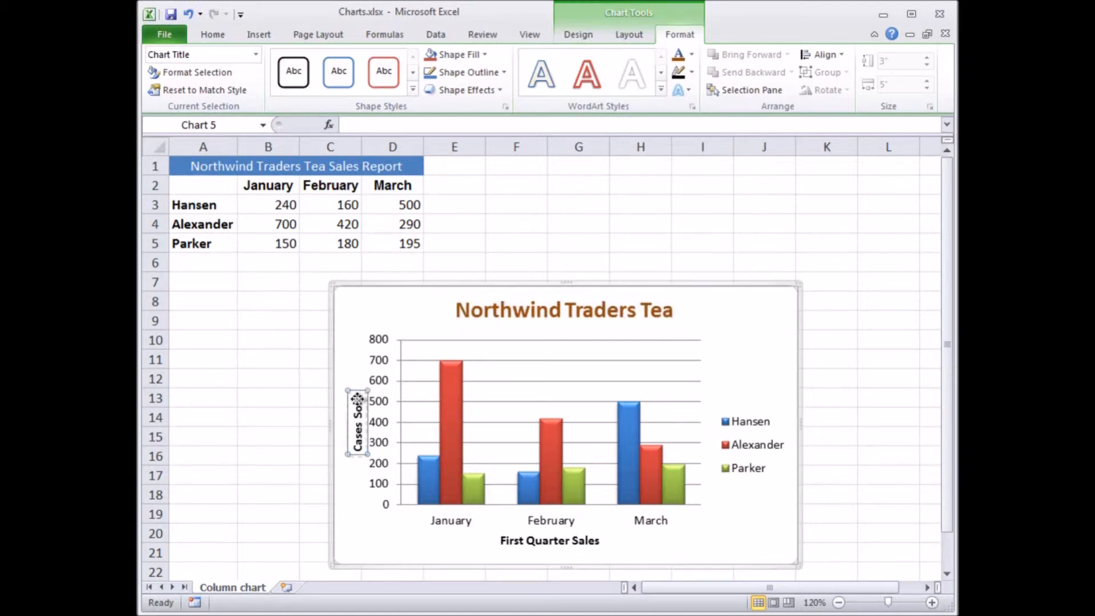
left_click(691, 54)
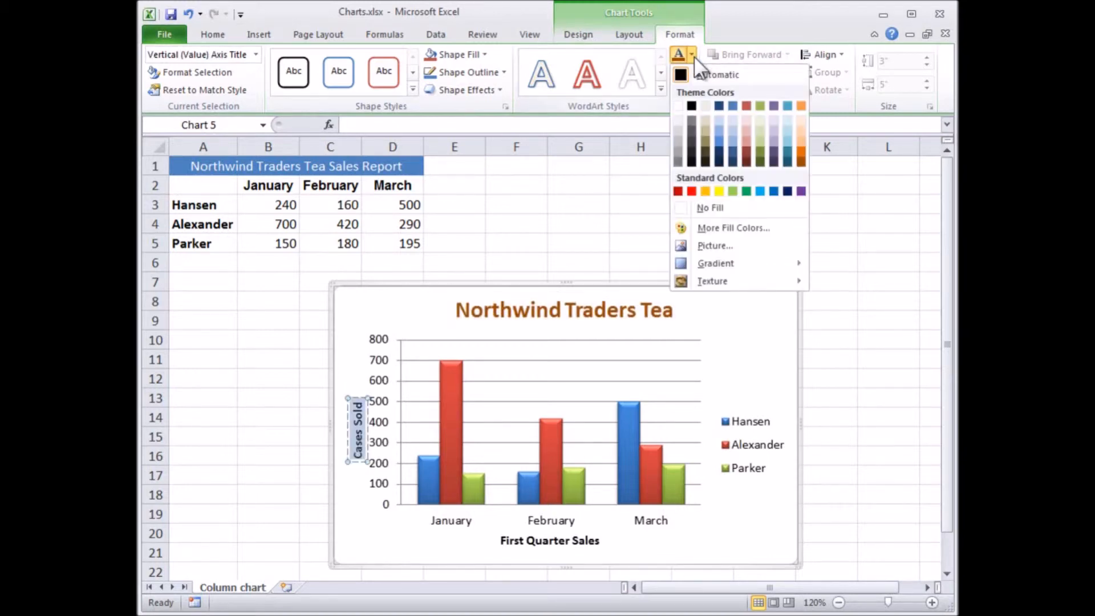
left_click(801, 162)
left_click(596, 545)
left_click_drag(501, 540, 601, 540)
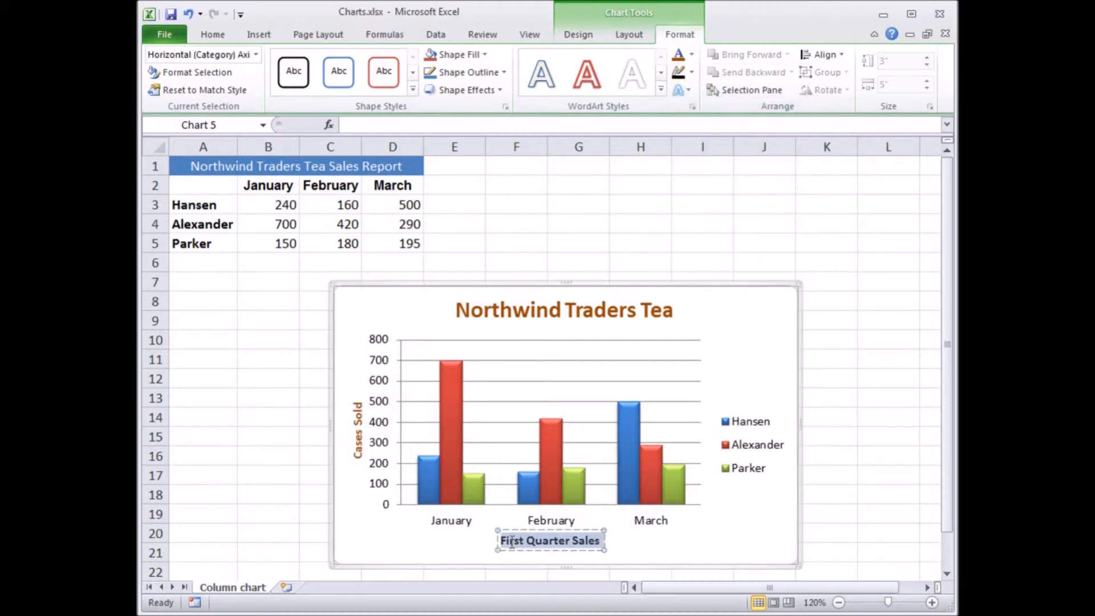
left_click(691, 54)
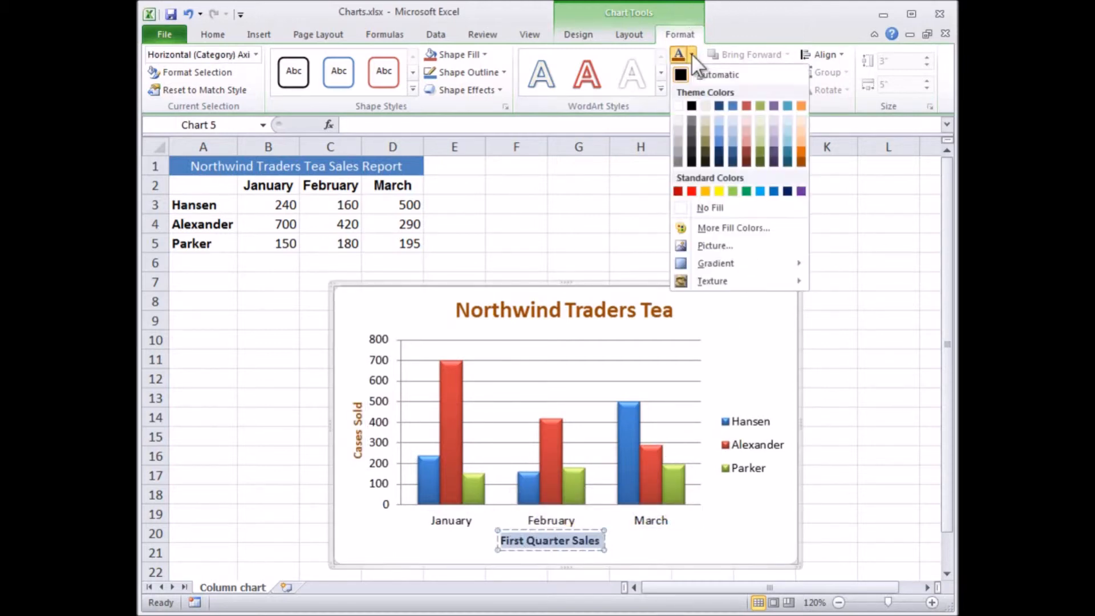
left_click(798, 161)
left_click(630, 209)
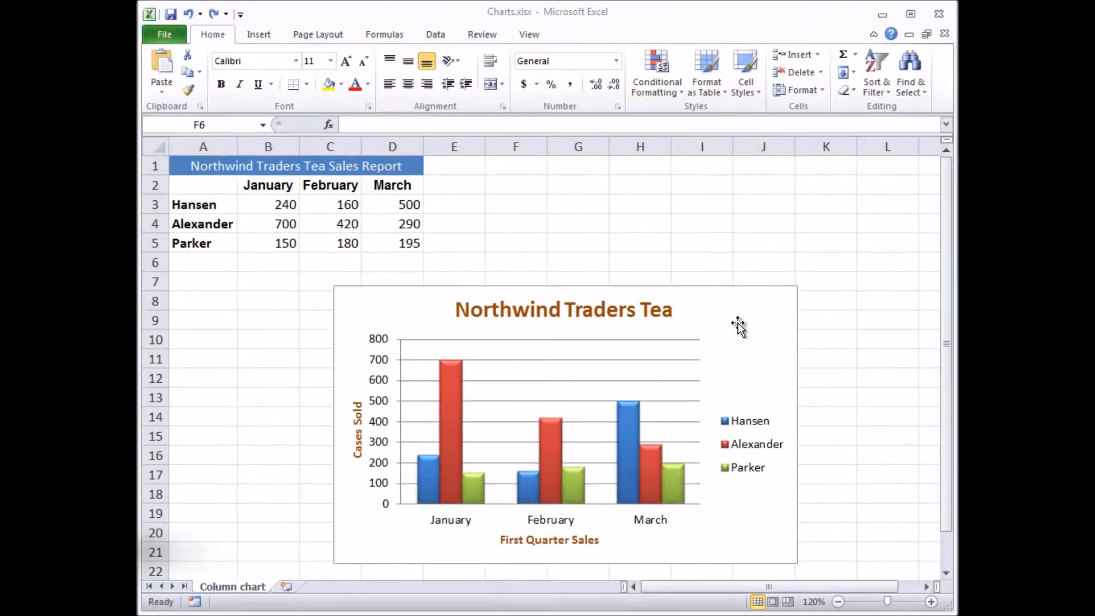
Apply the outer shadow Offset Diagonal Top Right to the blue column series in the chart
left_click(738, 325)
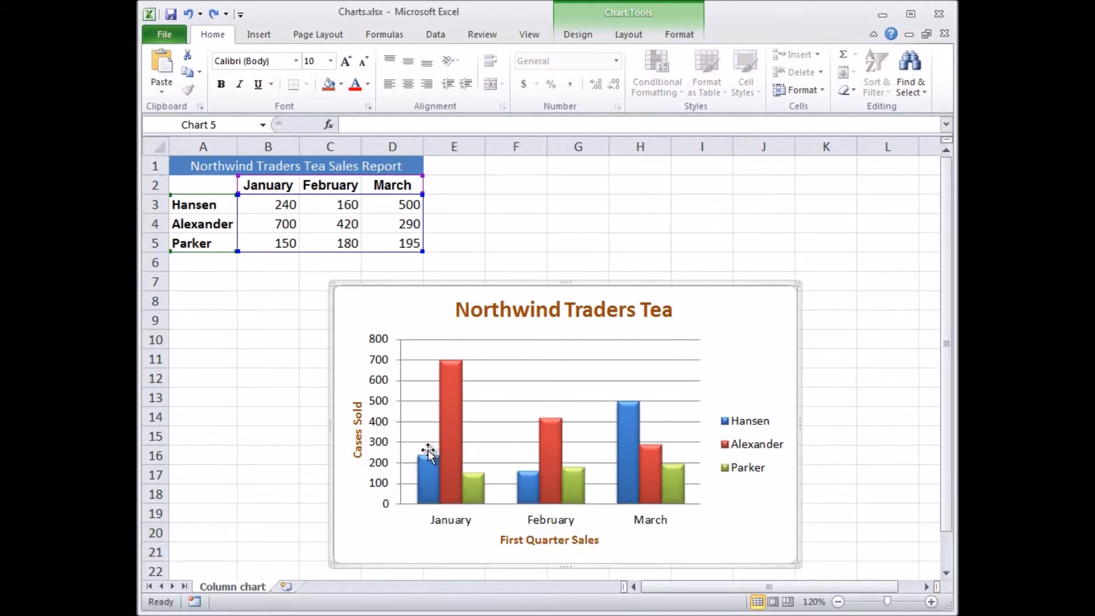
mouse_move(428, 460)
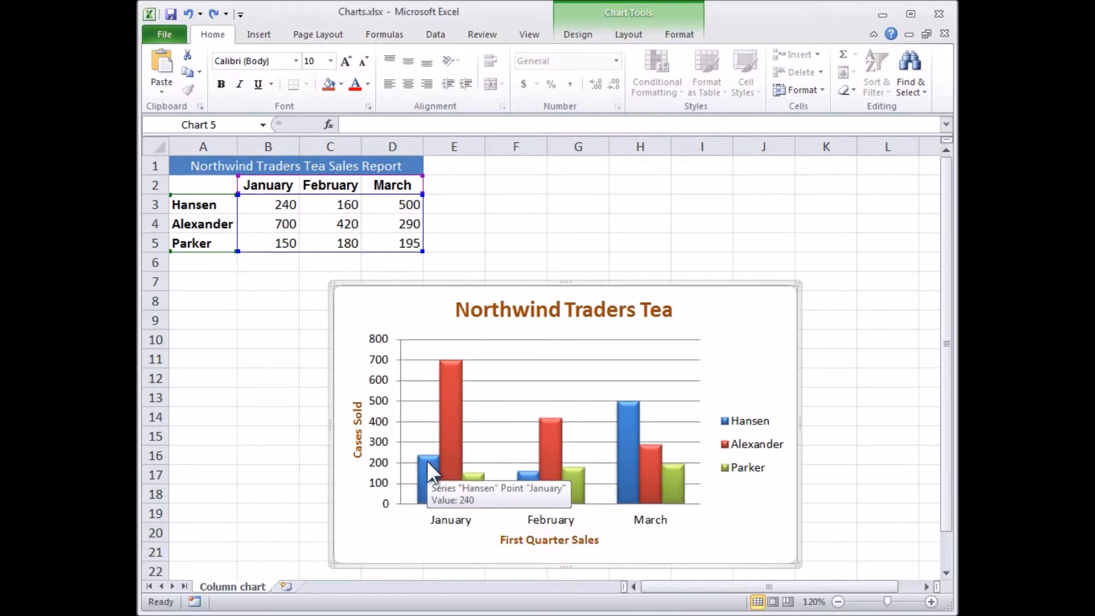
left_click(426, 461)
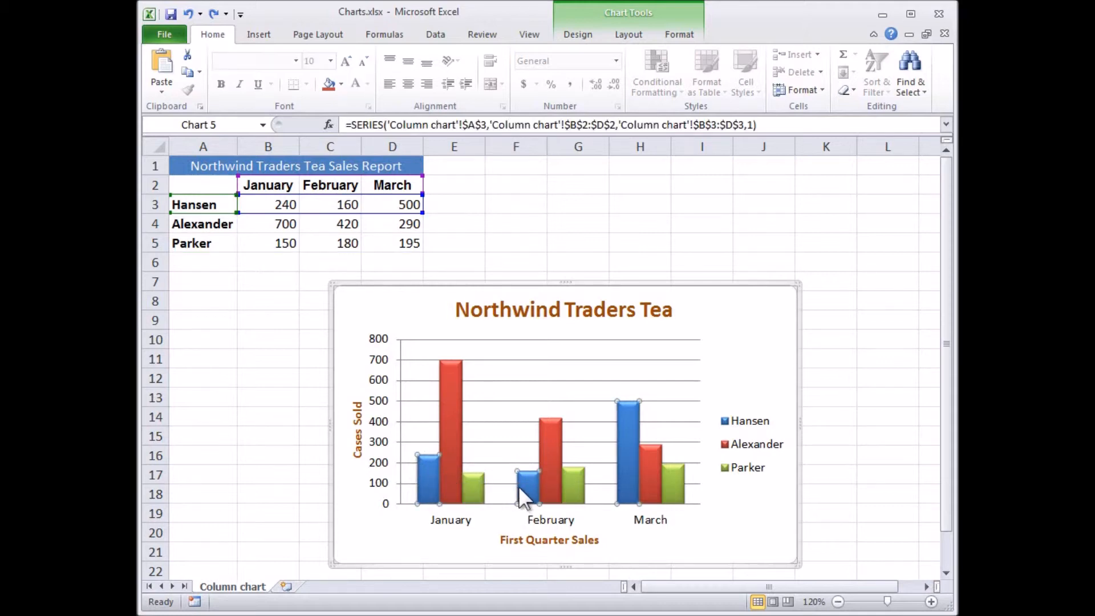
mouse_move(622, 484)
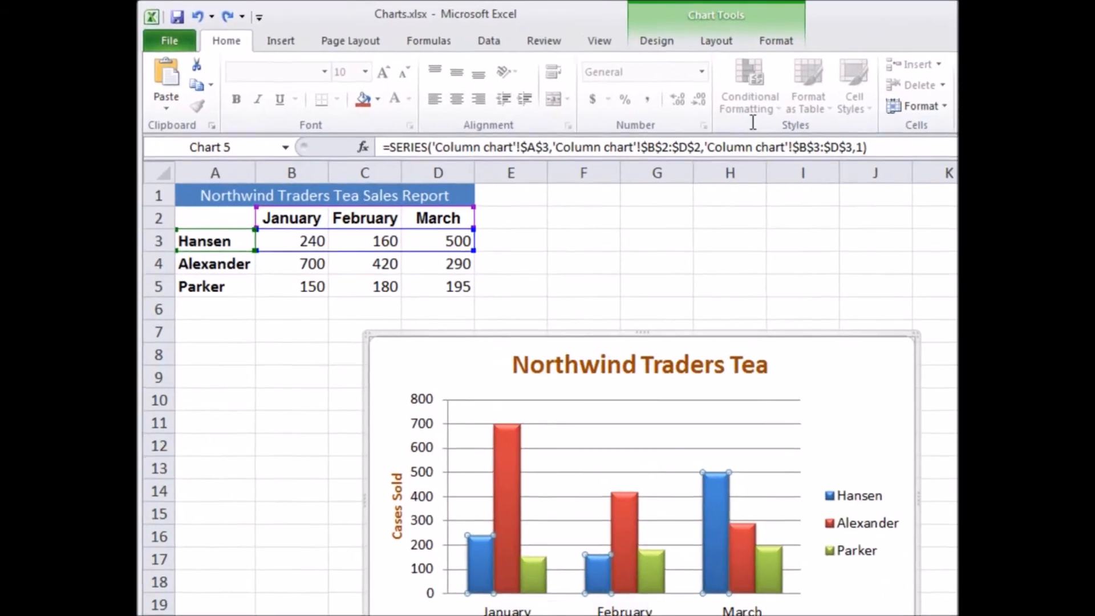
left_click(774, 42)
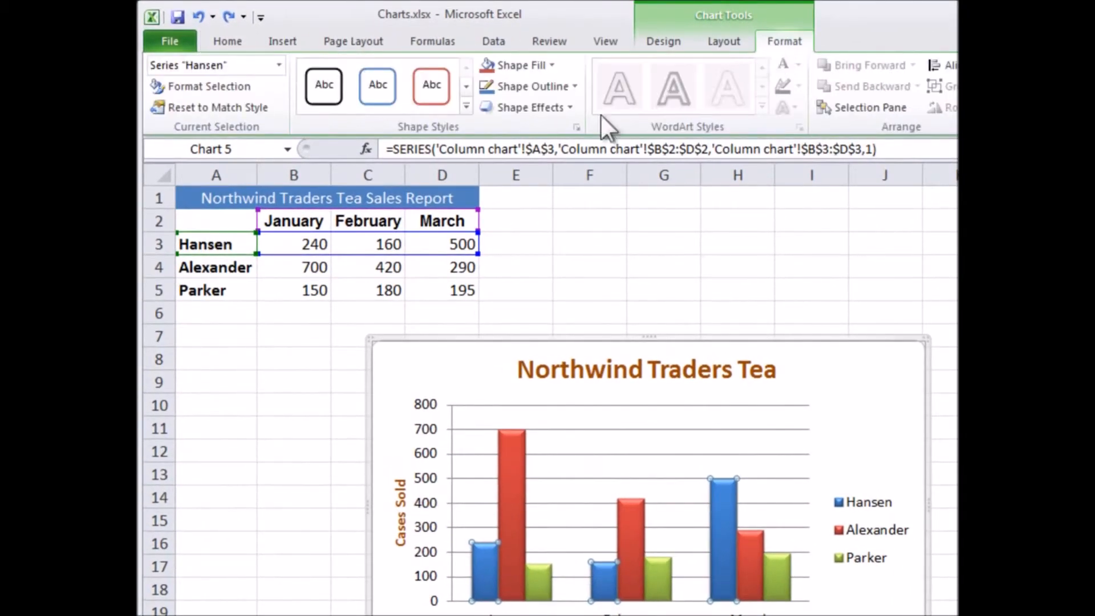
left_click(567, 108)
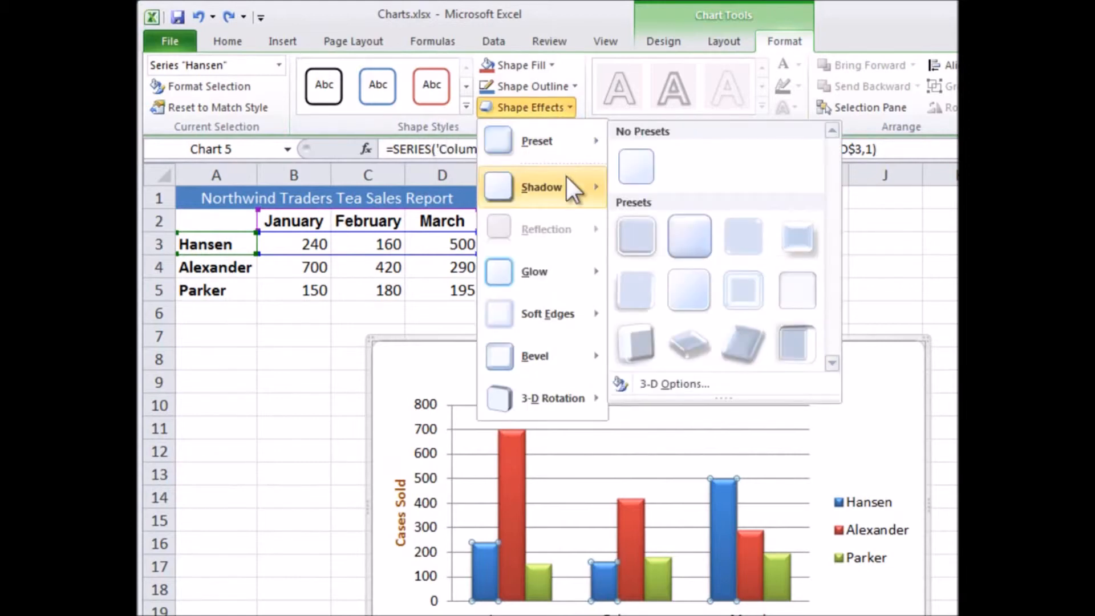
mouse_move(567, 182)
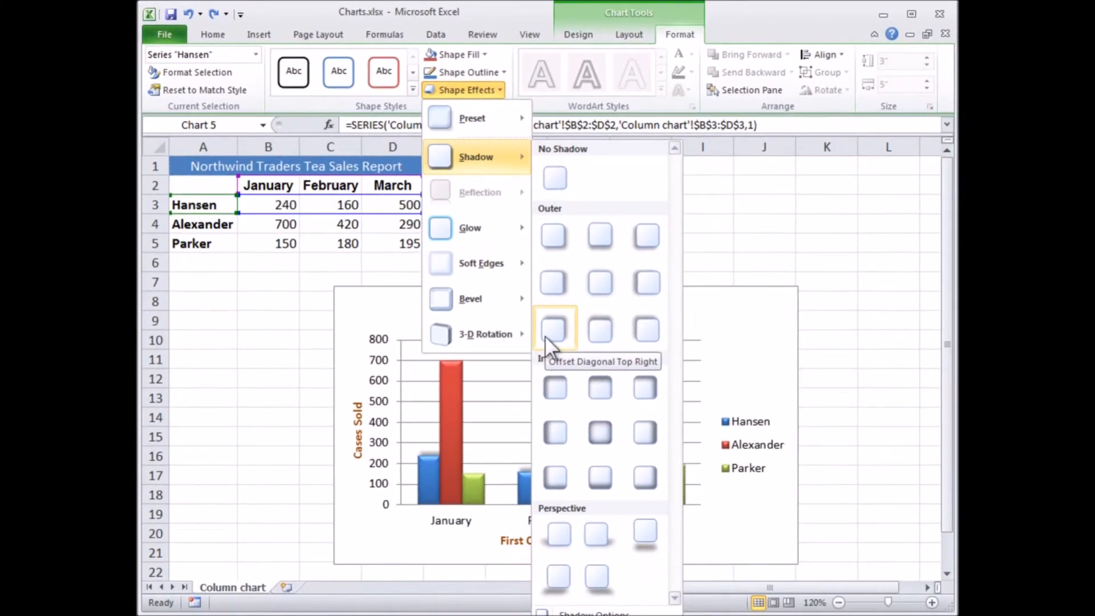
left_click(545, 335)
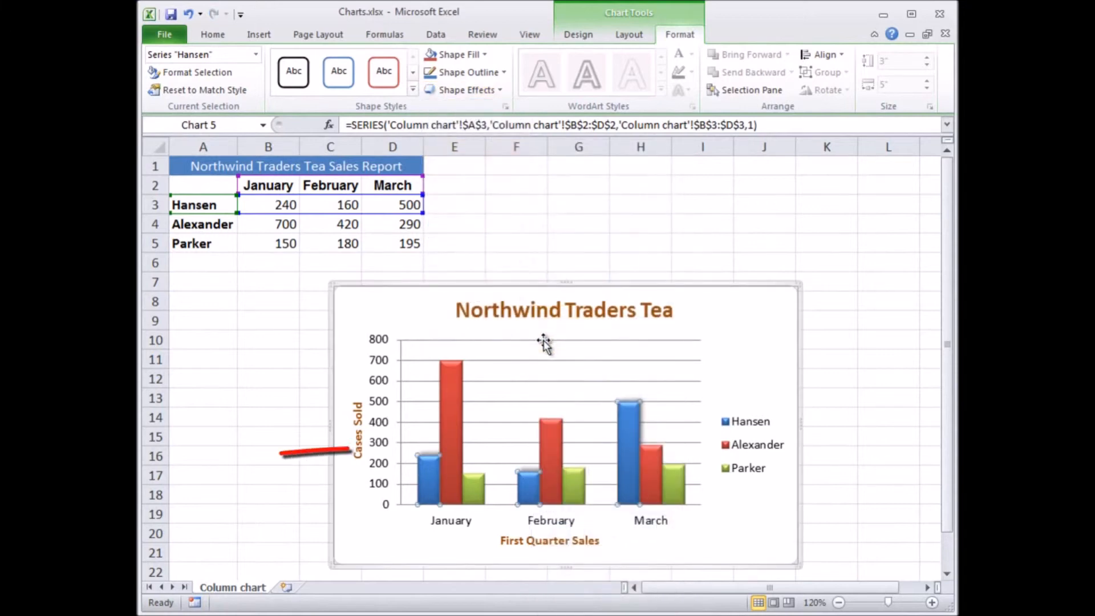
Apply the outer shadow Offset Diagonal Top Right to the red column series
left_click(455, 389)
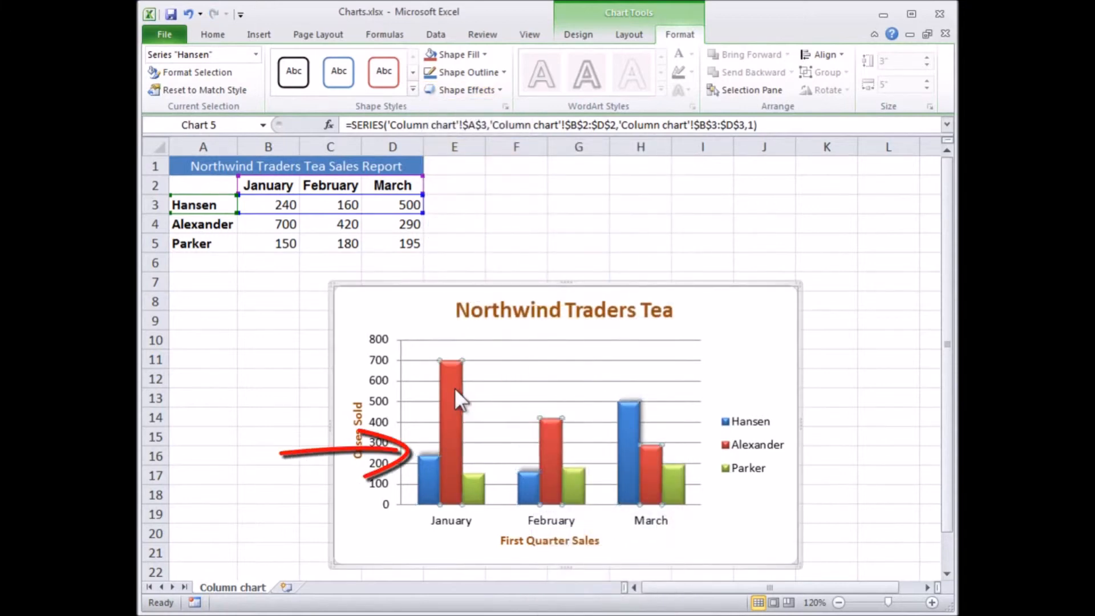
left_click(501, 91)
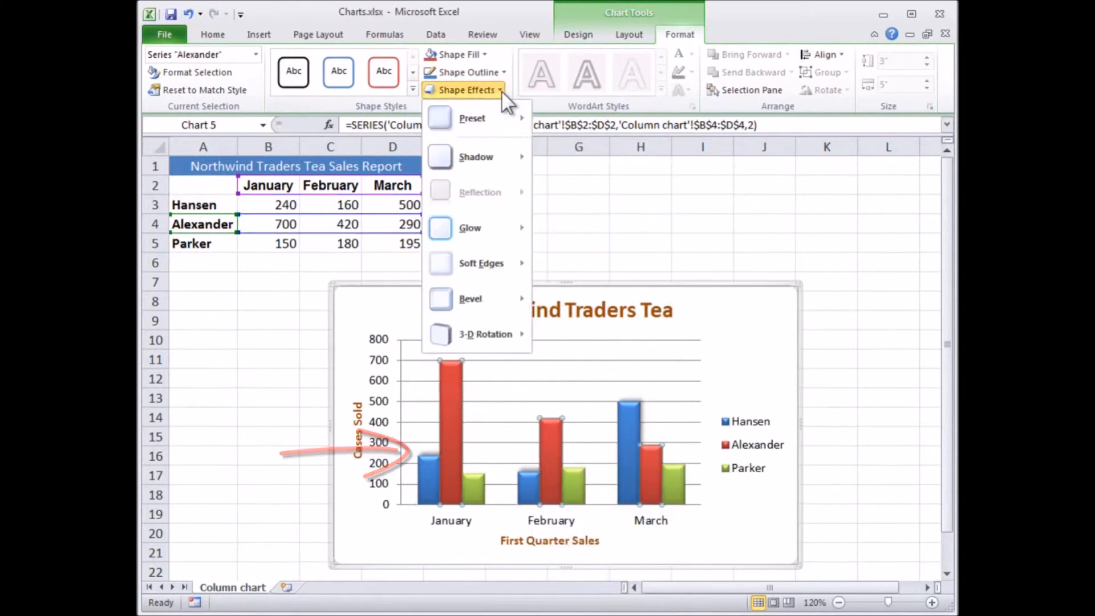
mouse_move(507, 158)
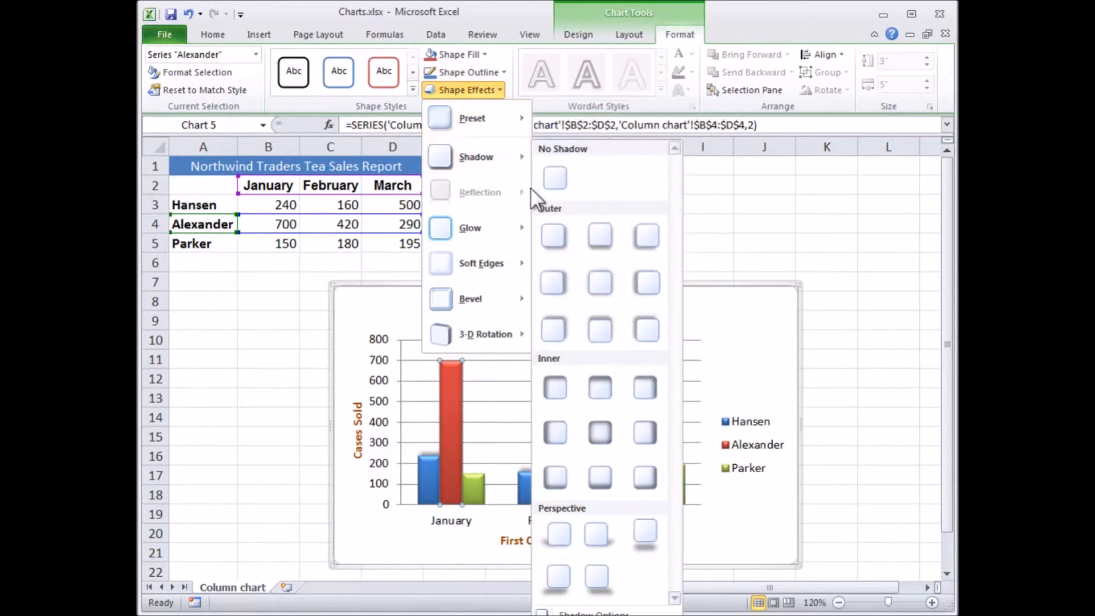
left_click(553, 319)
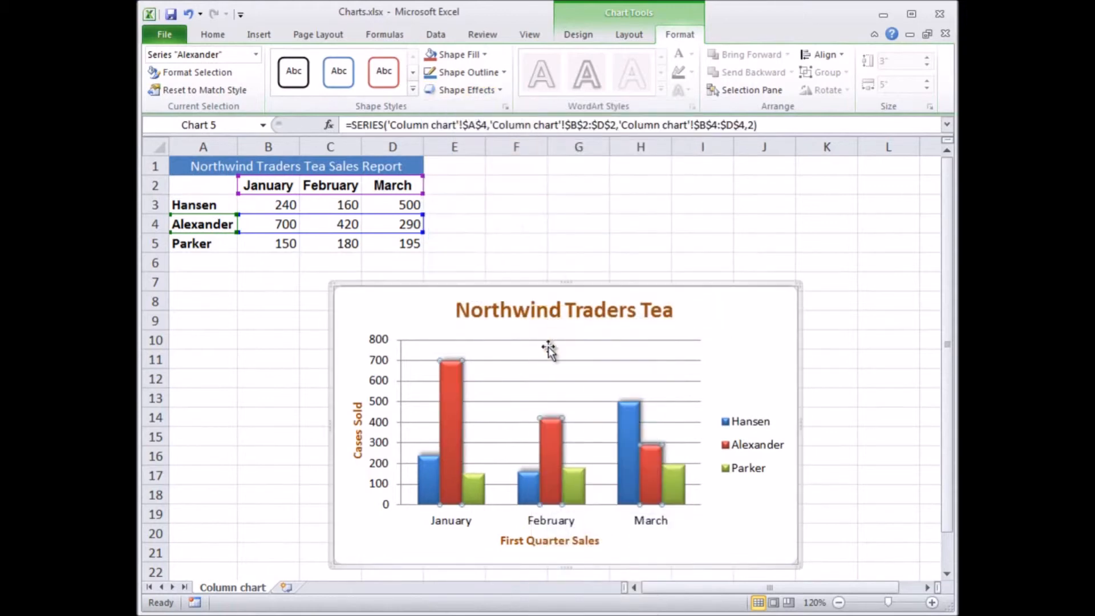
Apply the outer shadow Offset Diagonal Top Right to the green column series
left_click(480, 481)
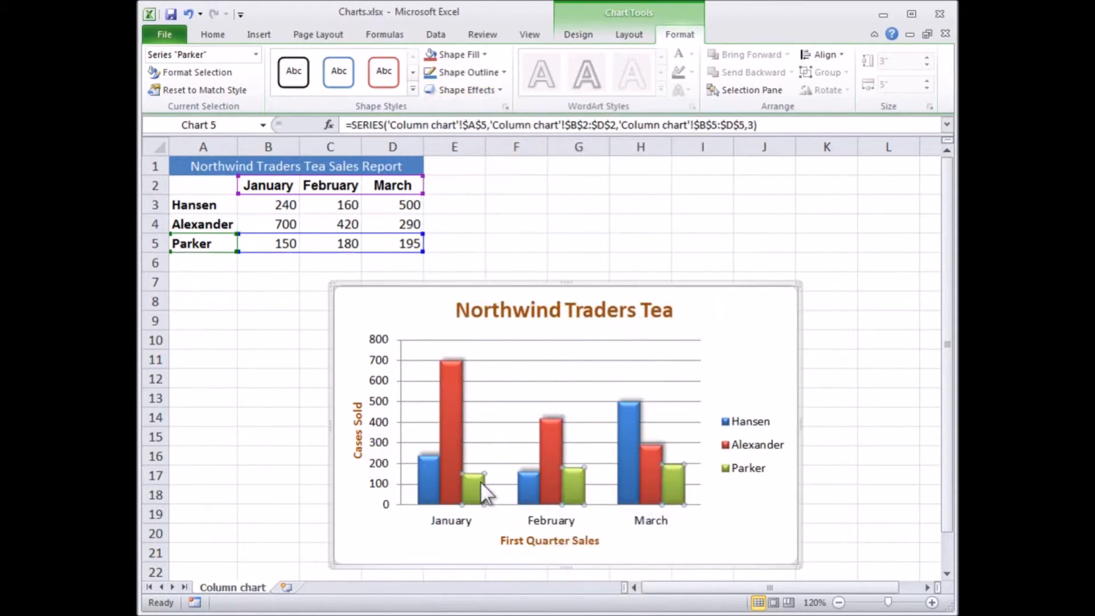
left_click(501, 90)
mouse_move(503, 153)
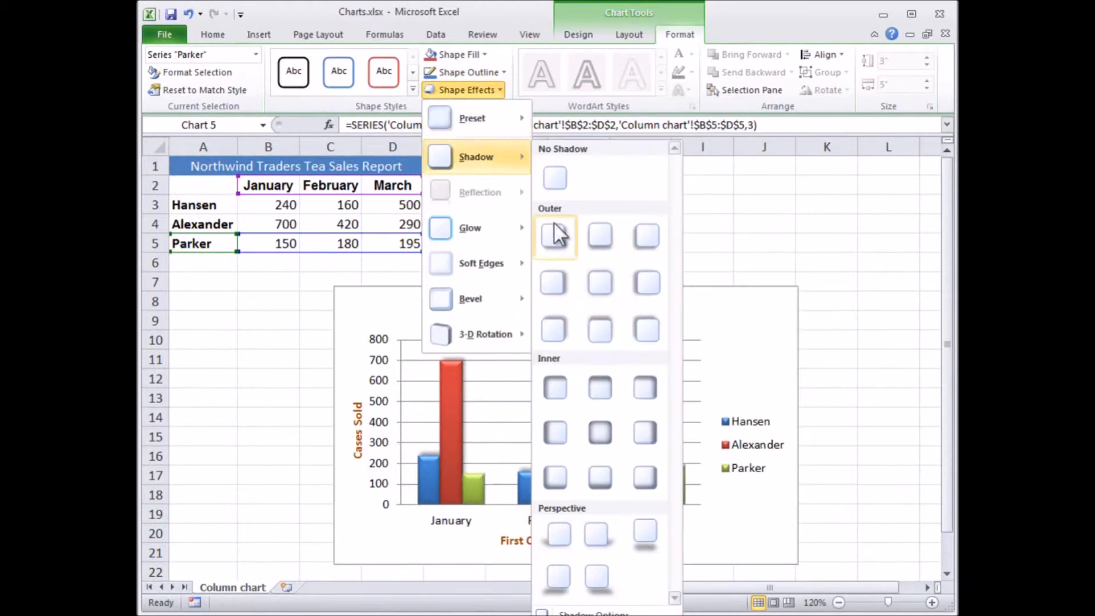
left_click(554, 323)
left_click(590, 235)
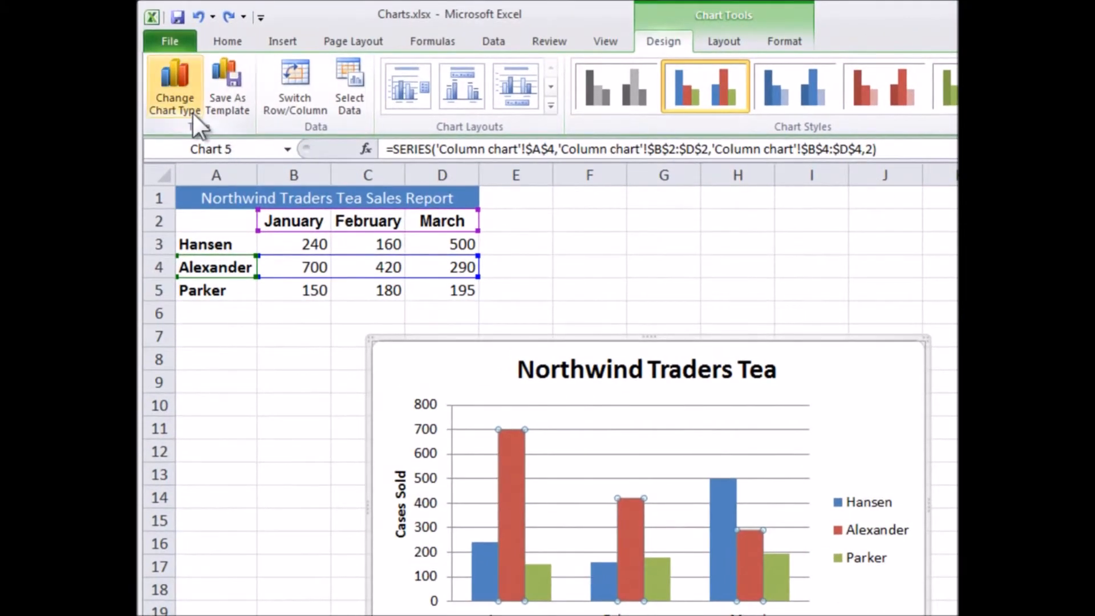
Change the tea sales chart from clustered columns to the Stacked Column type
left_click(179, 98)
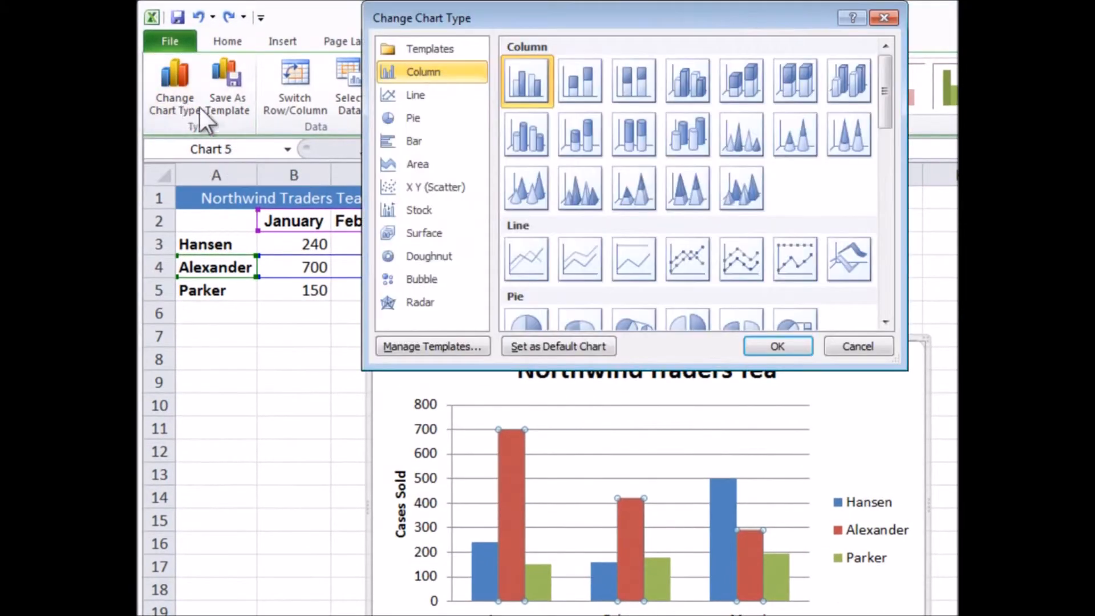
left_click(580, 87)
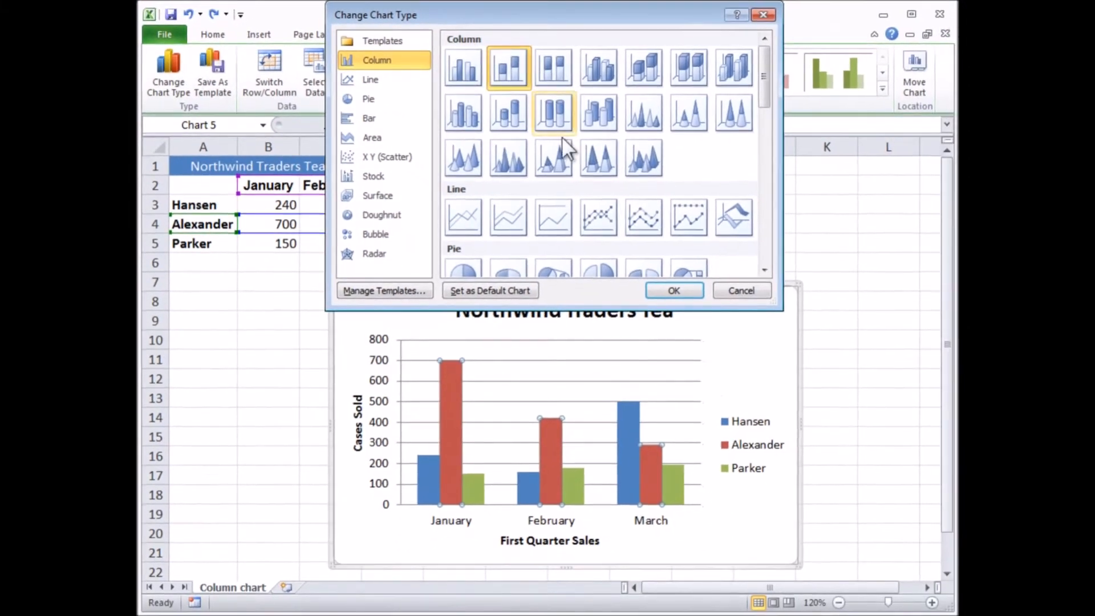
left_click(664, 293)
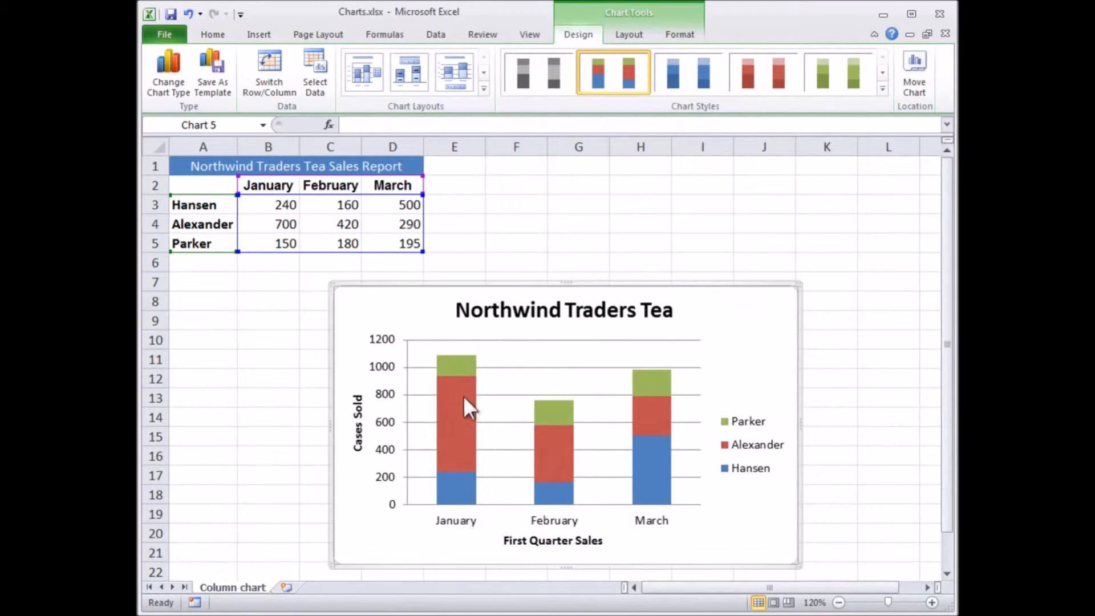
mouse_move(455, 416)
mouse_move(463, 484)
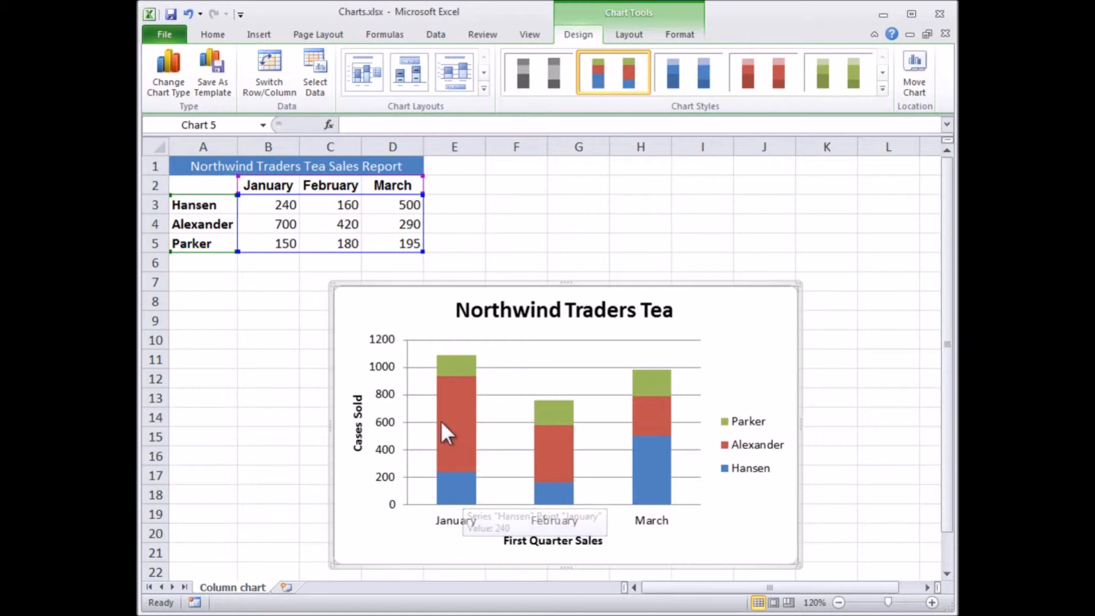
Change the stacked chart to the 100% Stacked Column type
left_click(171, 82)
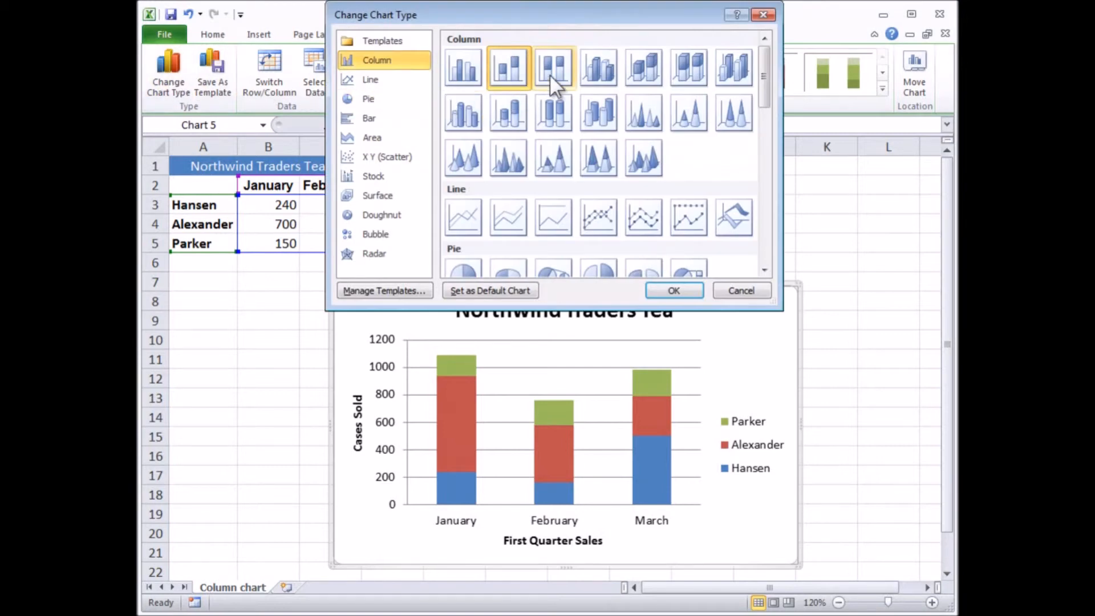
left_click(549, 74)
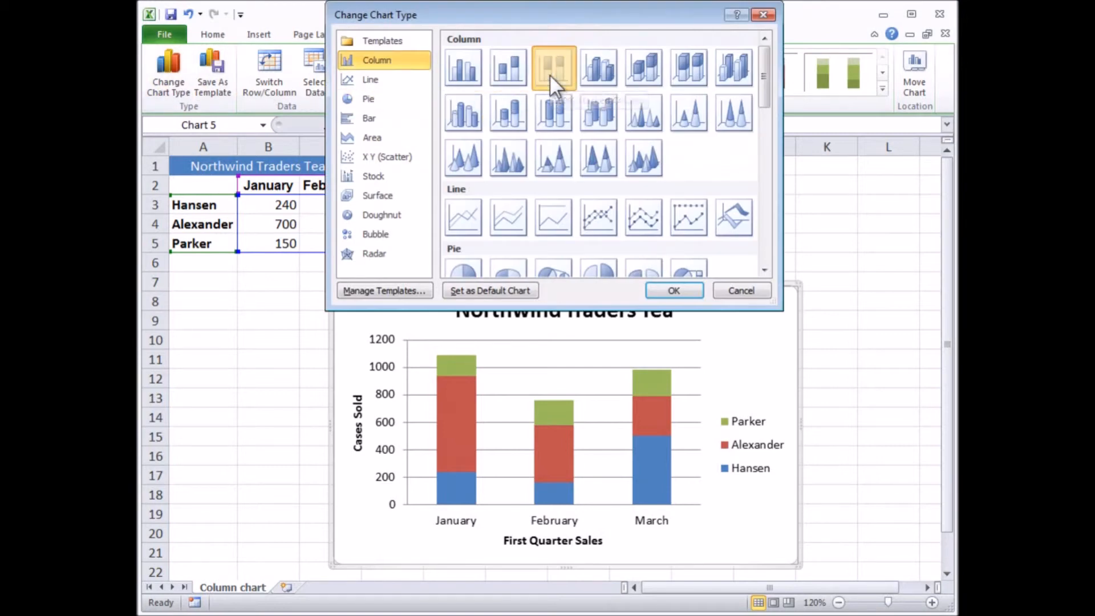
left_click(675, 290)
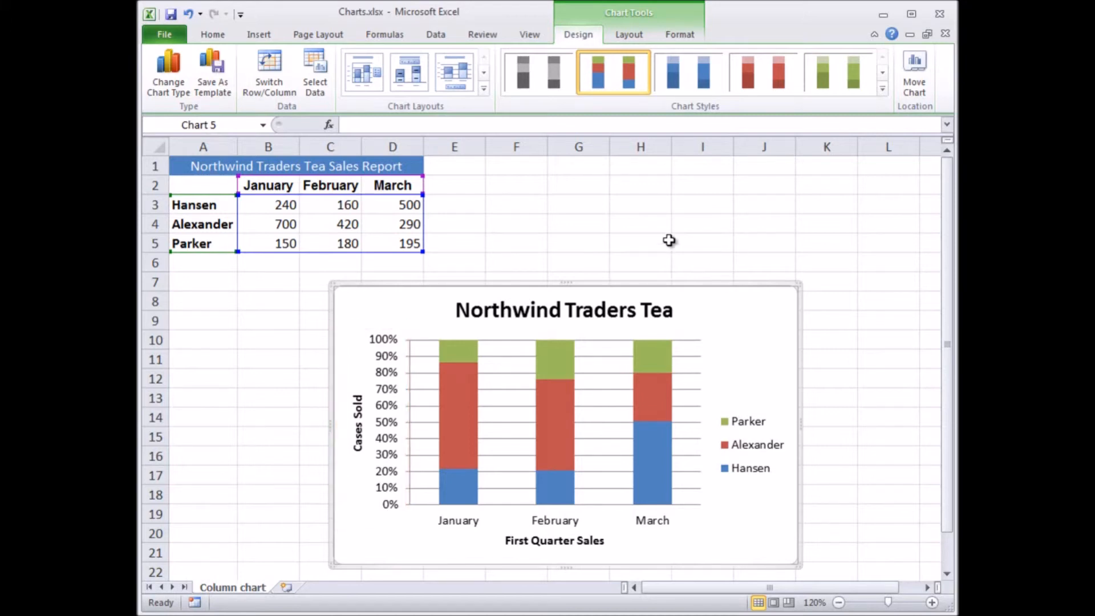
Change the 100% stacked tea sales chart to the Line with Markers type
left_click(180, 88)
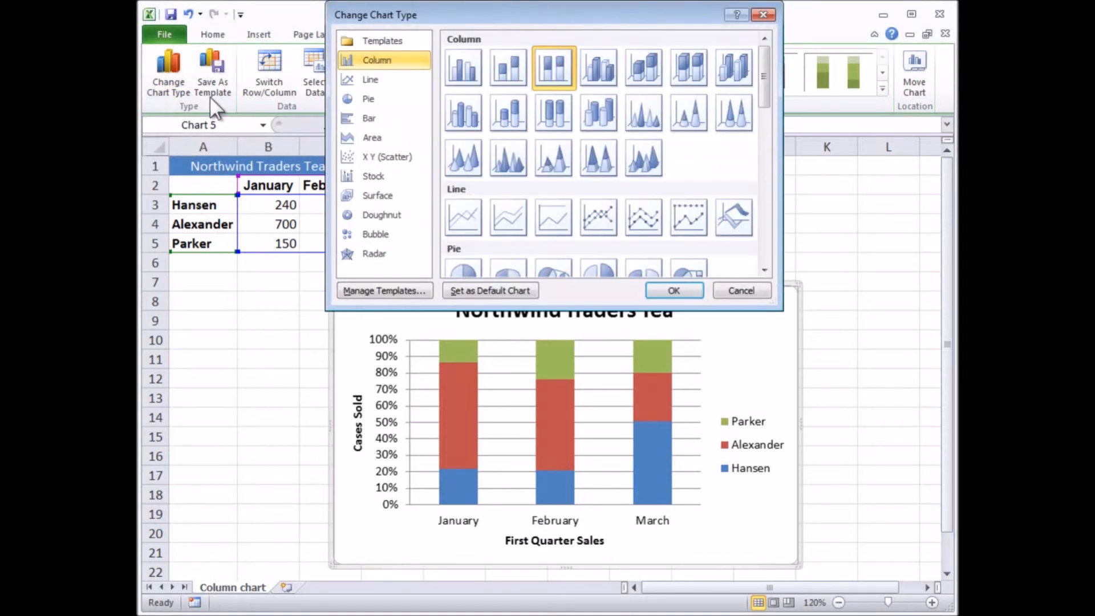
left_click(593, 214)
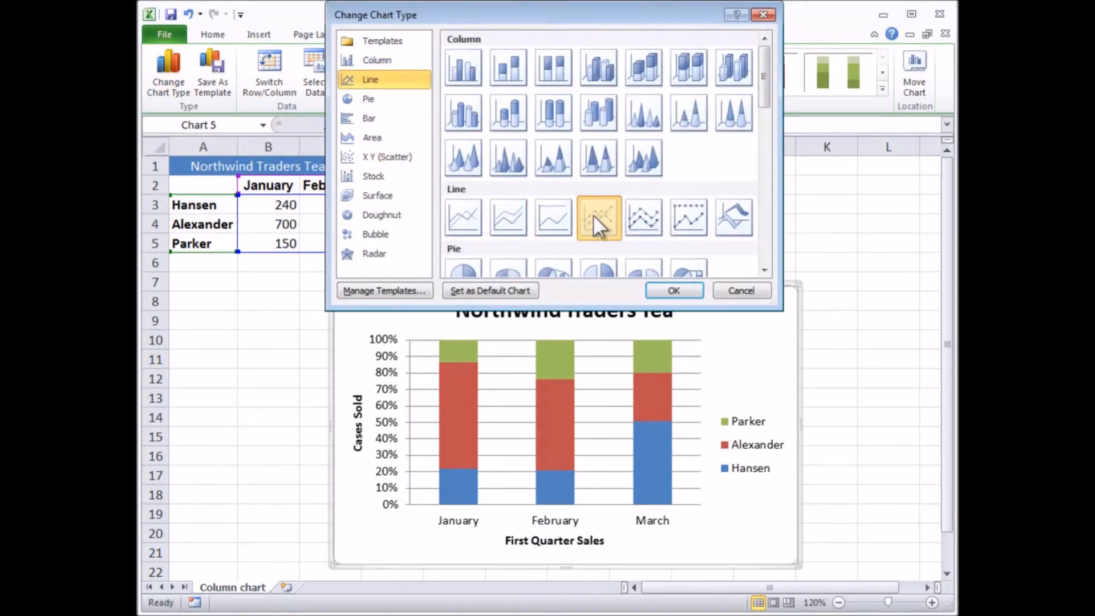
left_click(670, 289)
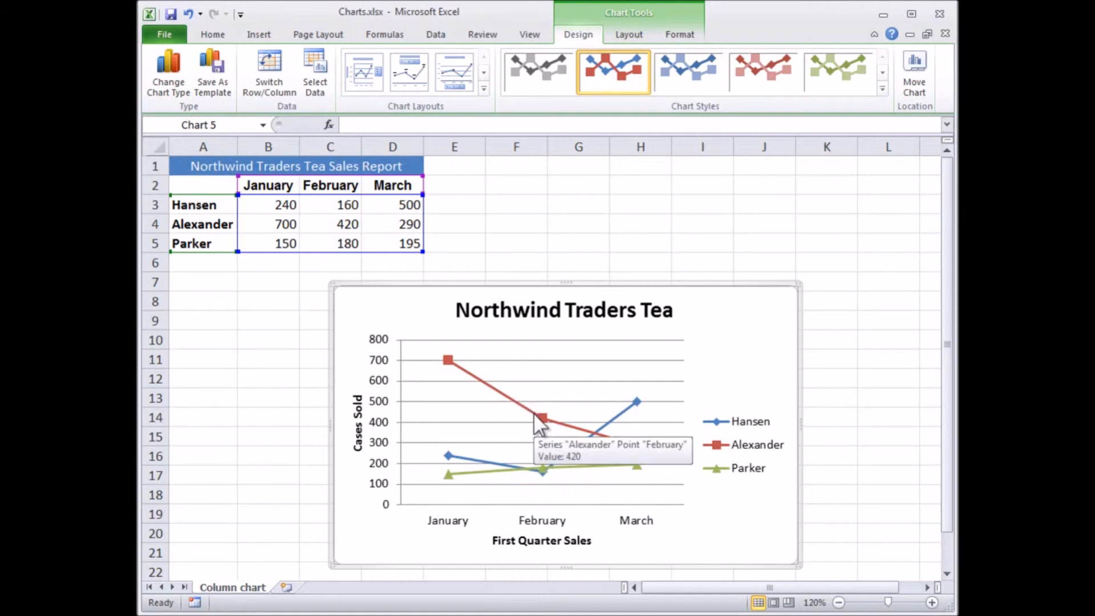
mouse_move(629, 445)
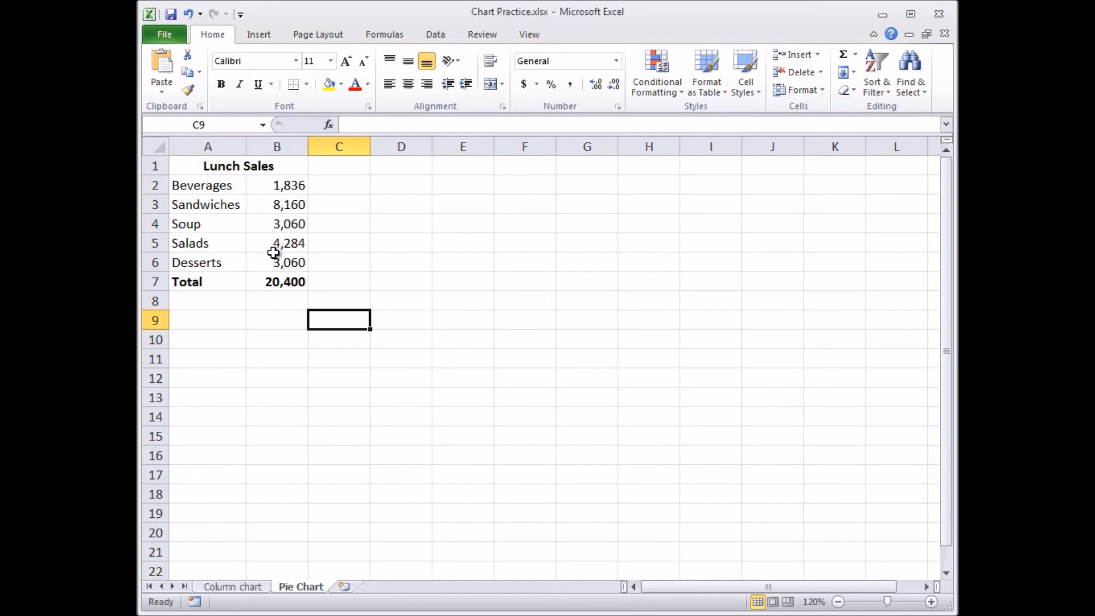
Insert a 3-D pie chart from the lunch sales categories and amounts in A2:B6, leaving out the Total row
left_click(180, 186)
left_click_drag(181, 185, 276, 266)
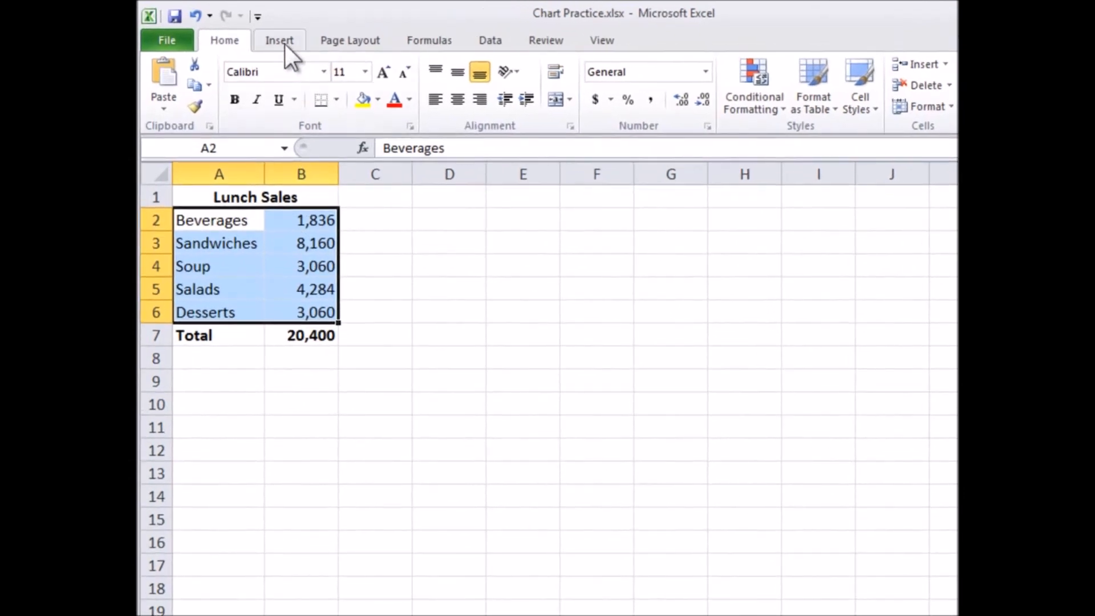
left_click(284, 42)
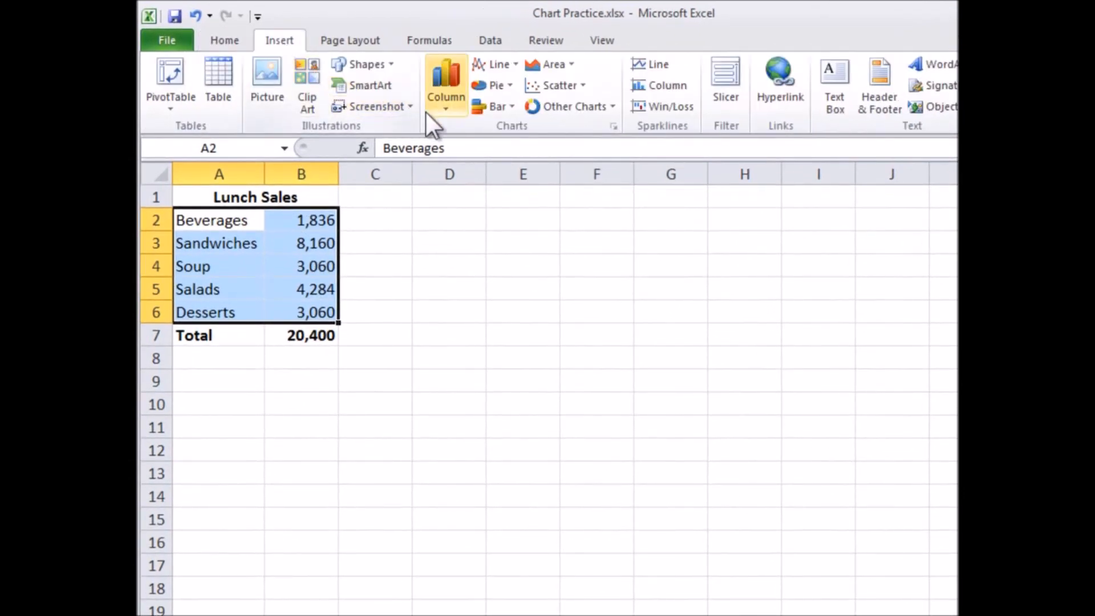
left_click(508, 87)
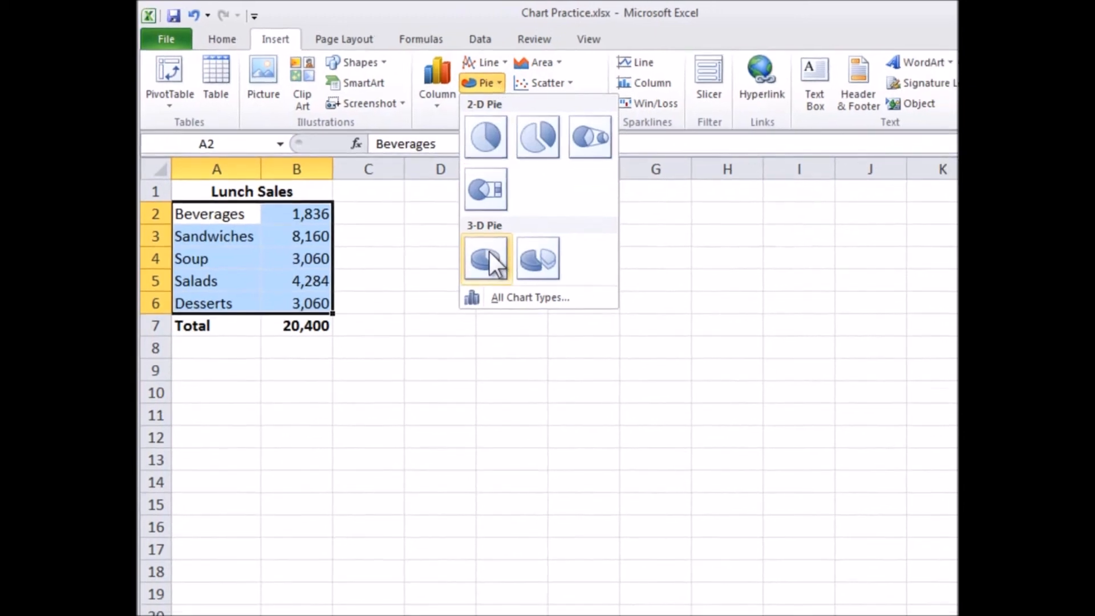
left_click(487, 259)
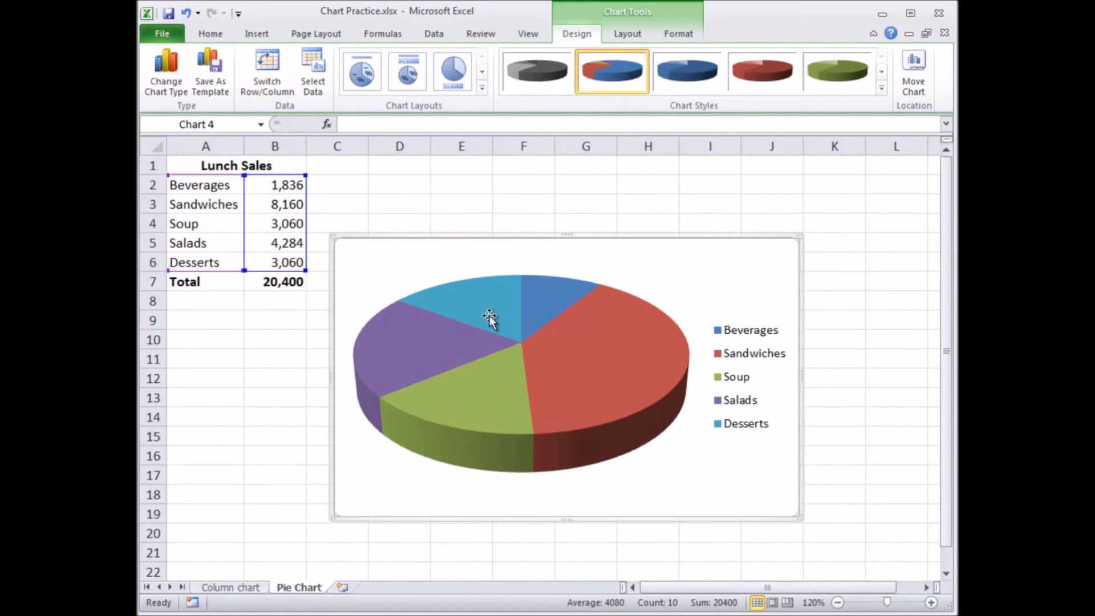
Apply the multicoloured chart style with thin white slice outlines from the second style row to the pie chart
mouse_move(491, 318)
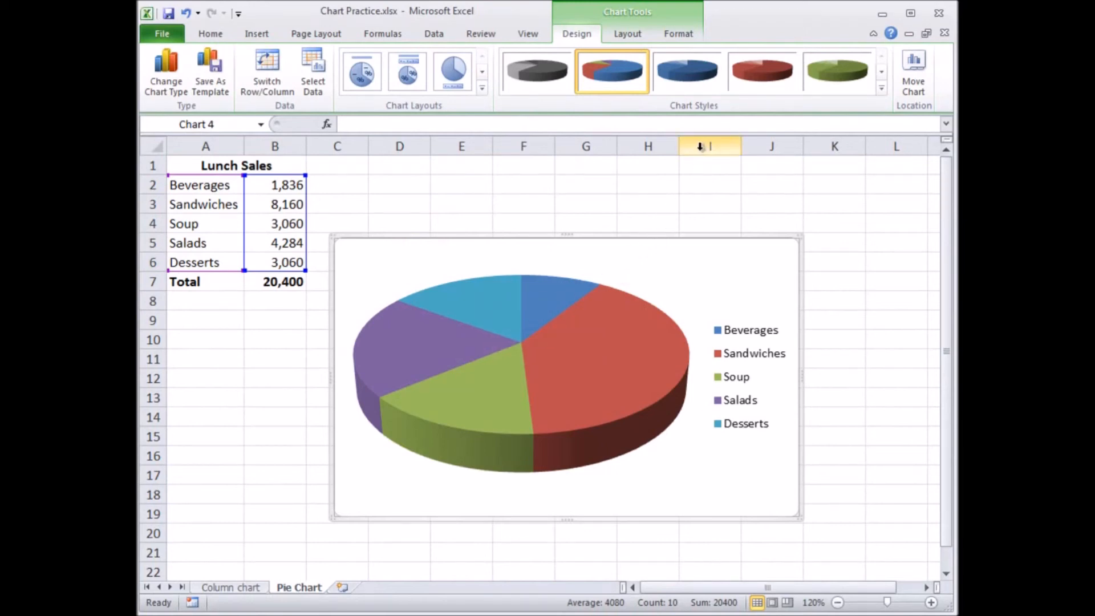
left_click(881, 87)
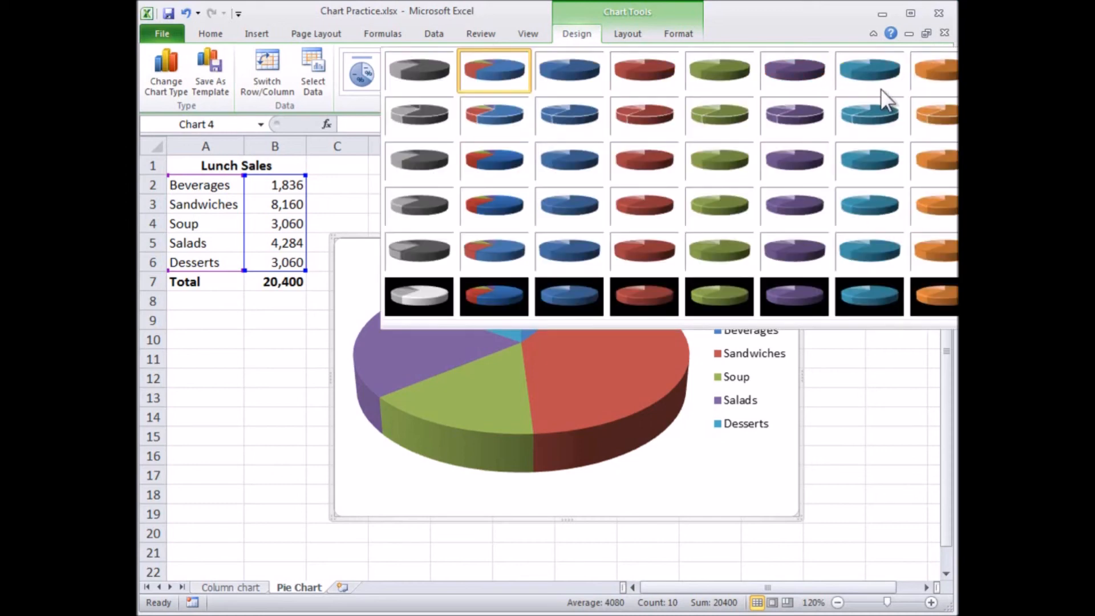
left_click(487, 114)
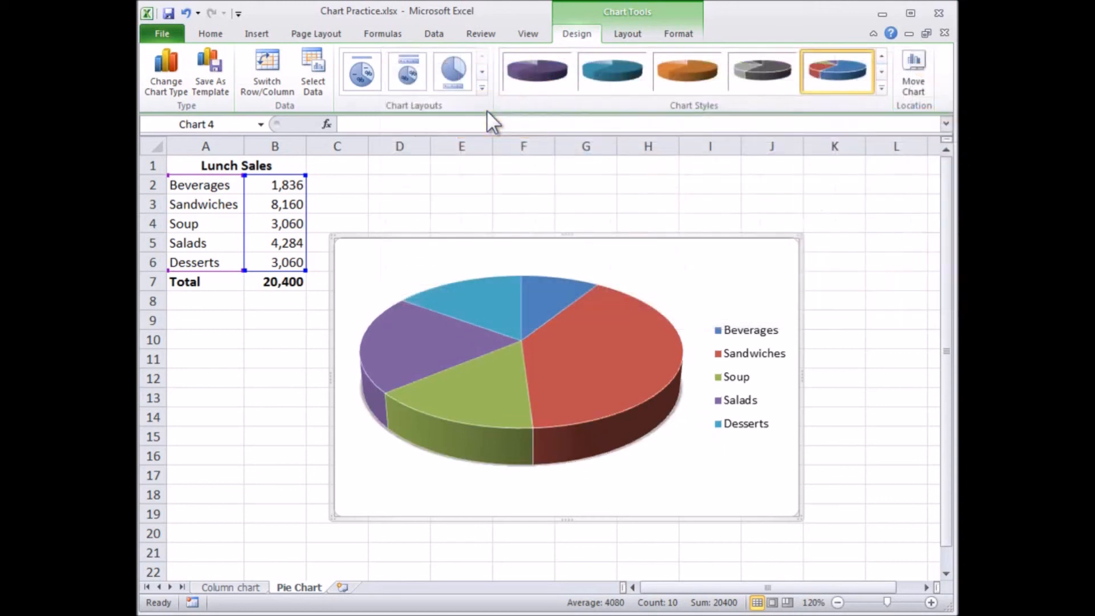
Apply the chart layout with a title, percentage labels on the slices and a legend beside the pie
mouse_move(512, 362)
mouse_move(552, 379)
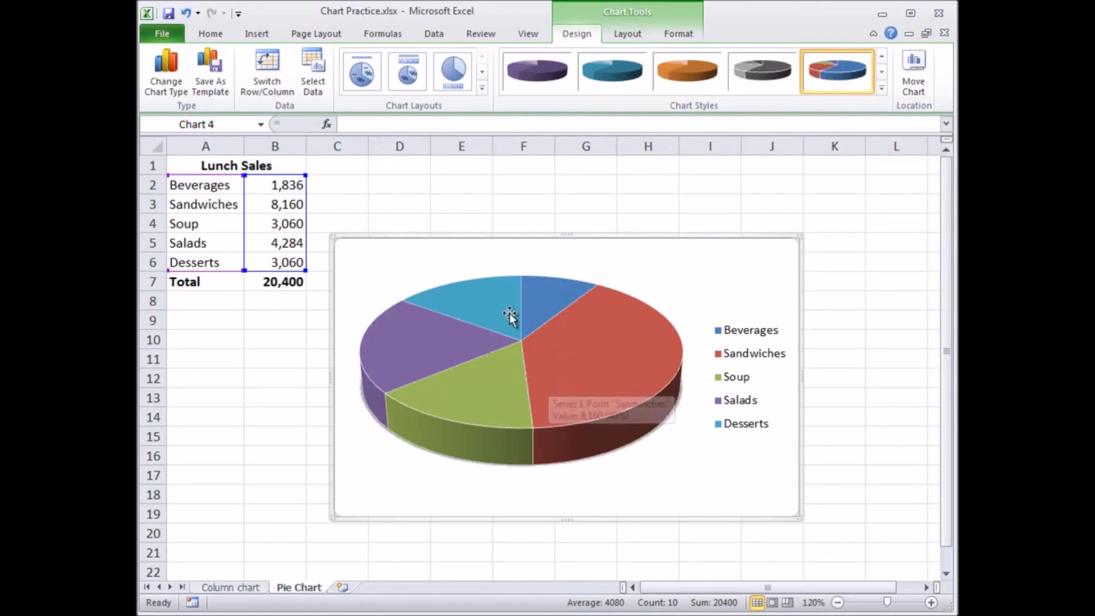
mouse_move(469, 337)
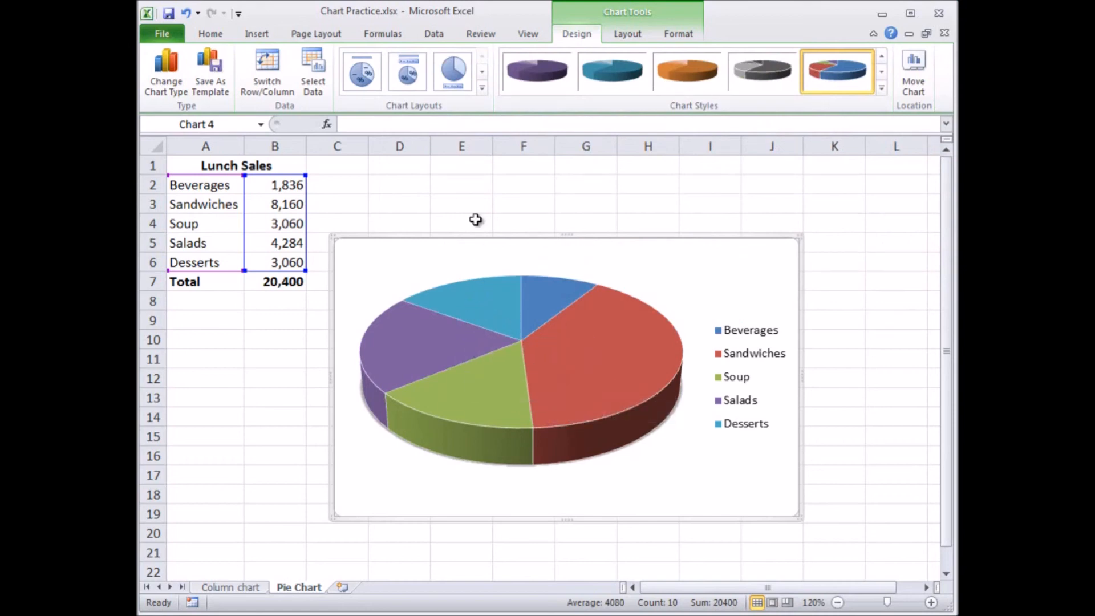
left_click(481, 88)
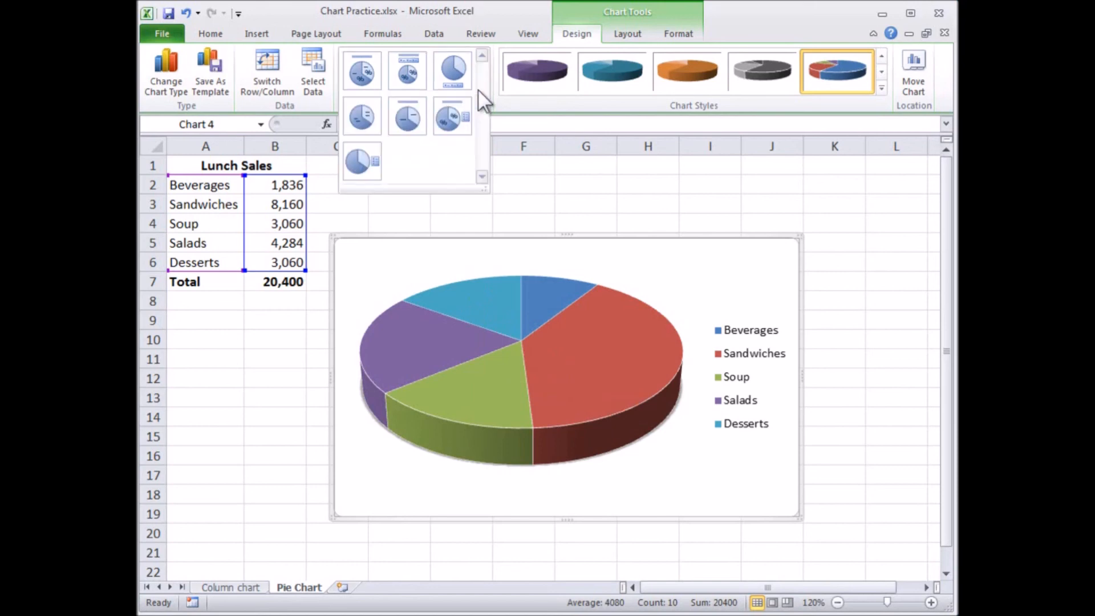
left_click(449, 122)
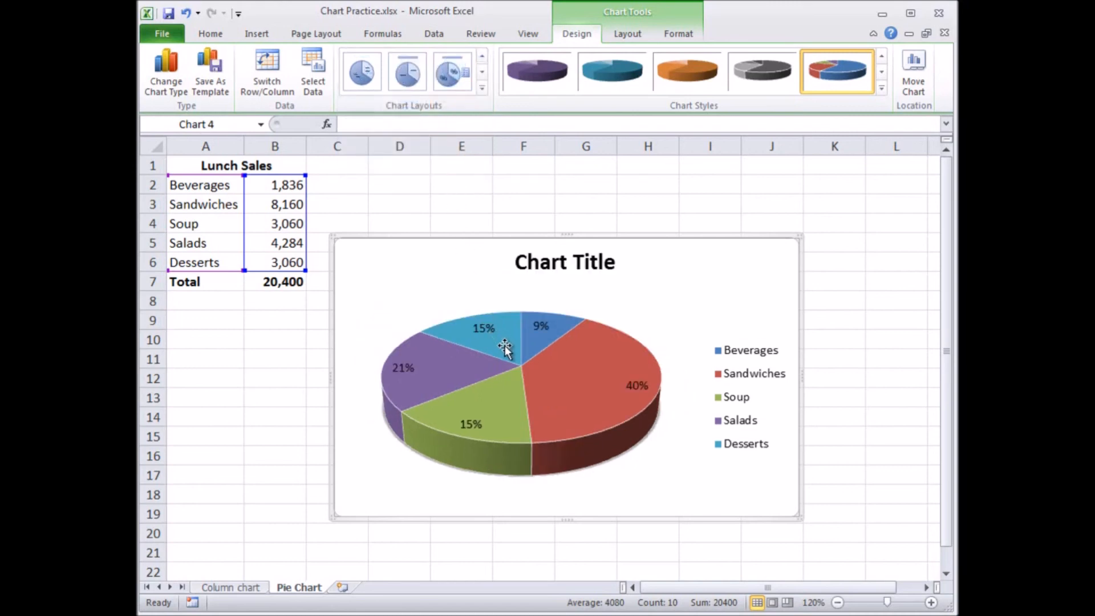
Replace the pie chart's placeholder title with "Lunch Sales"
mouse_move(582, 393)
mouse_move(620, 386)
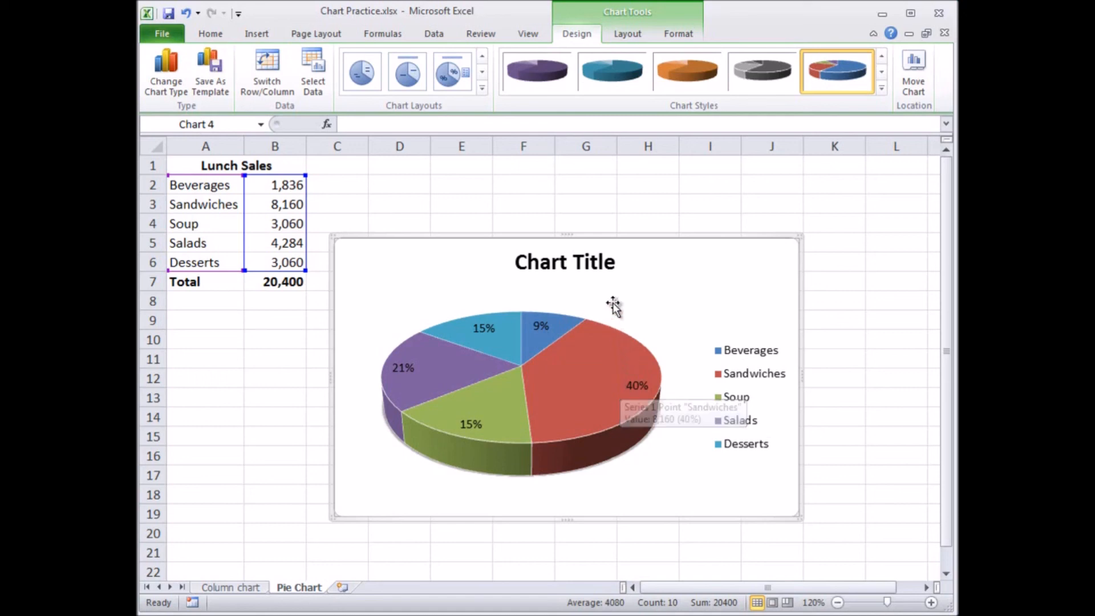
left_click(614, 261)
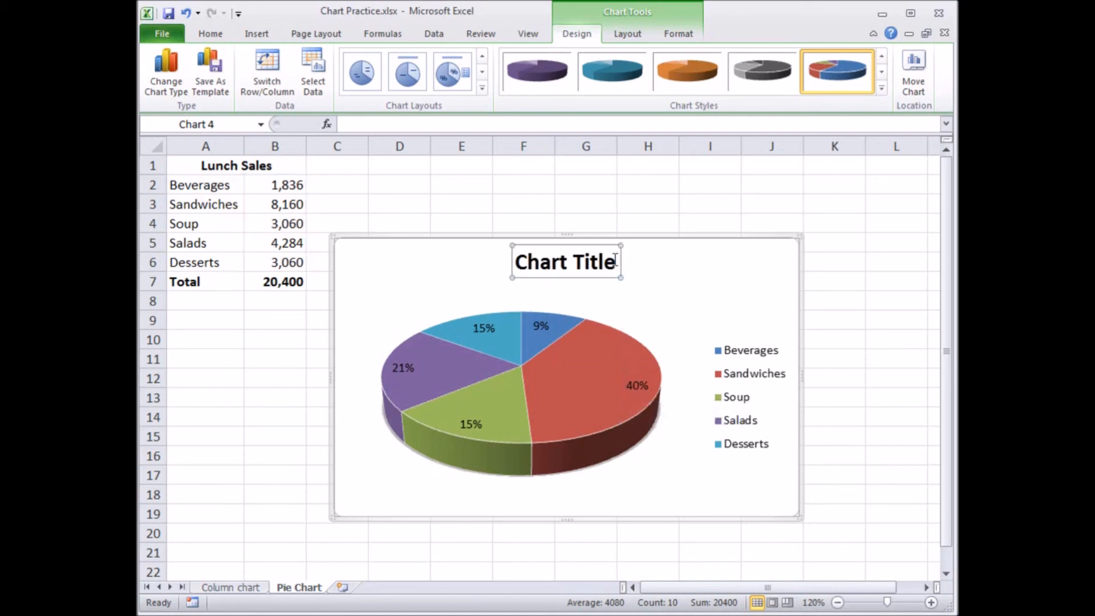
left_click_drag(615, 261, 551, 264)
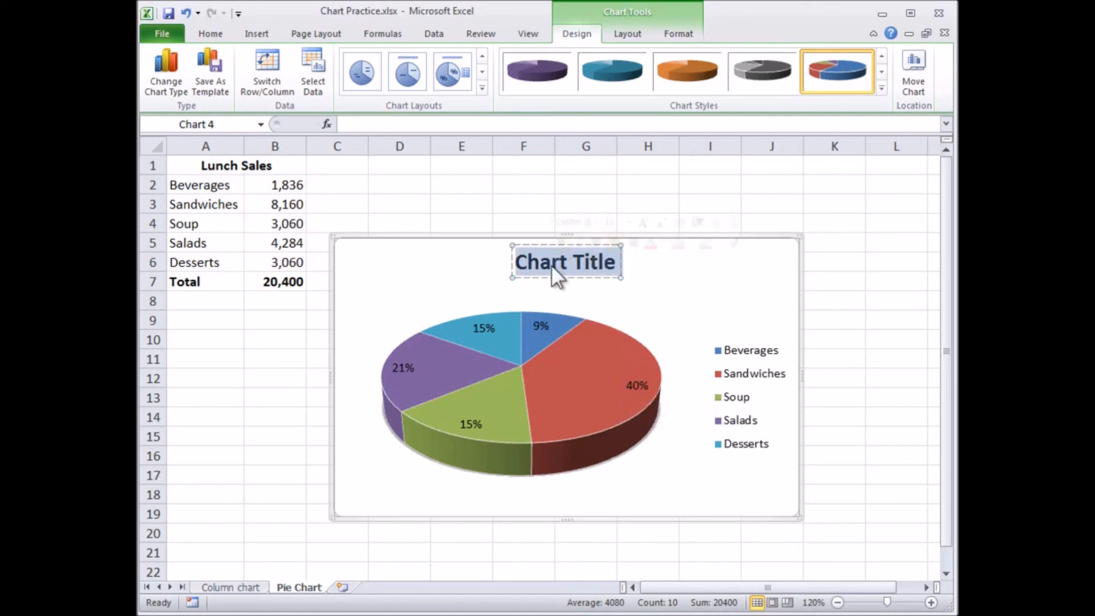
type("Lunch ")
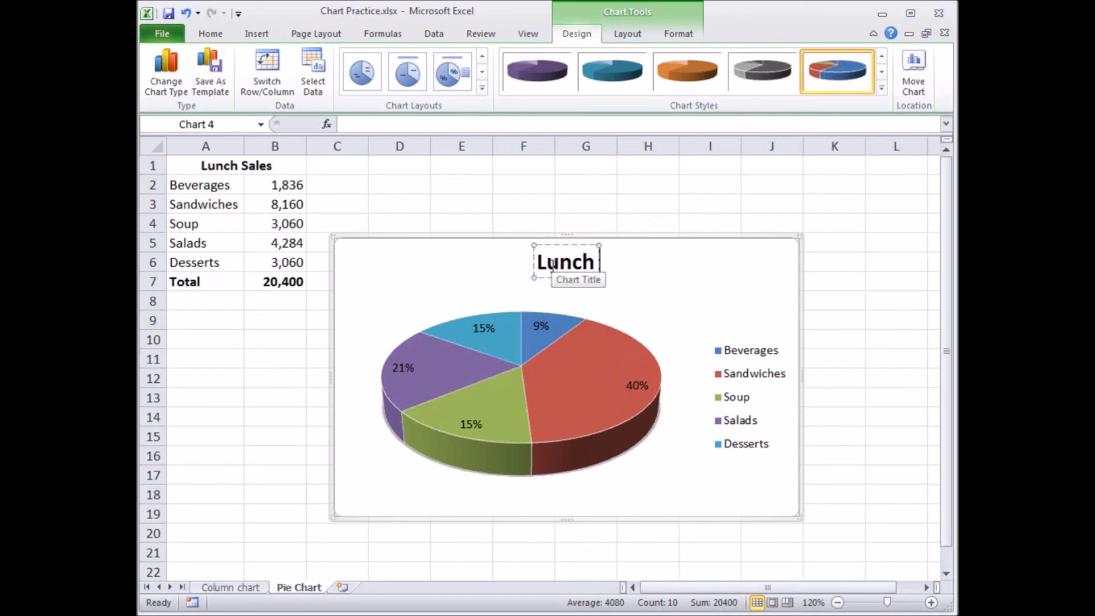
type("Sales")
left_click(650, 263)
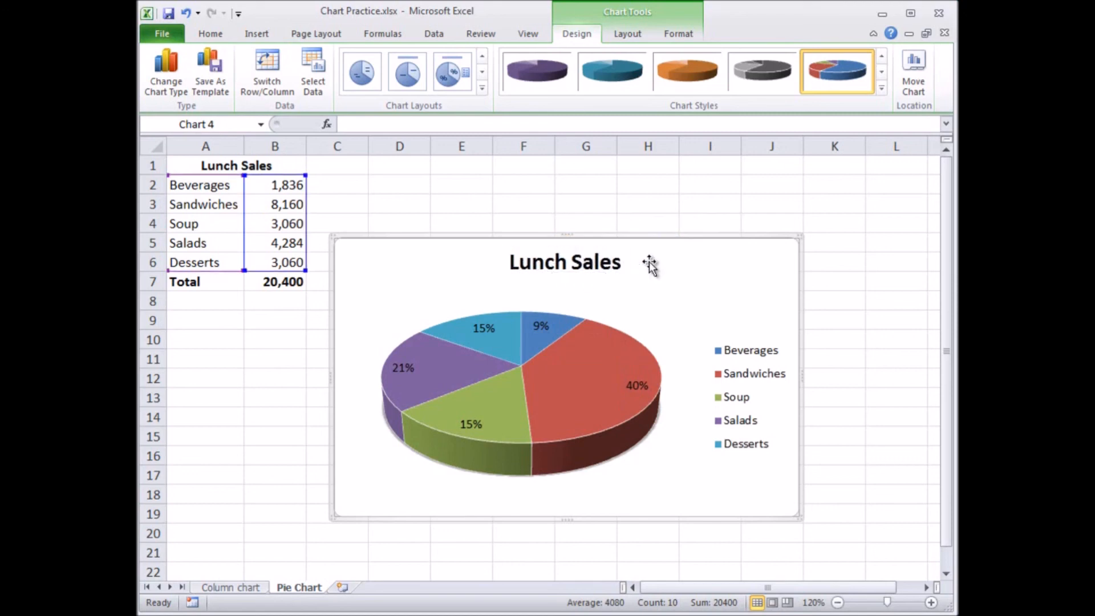